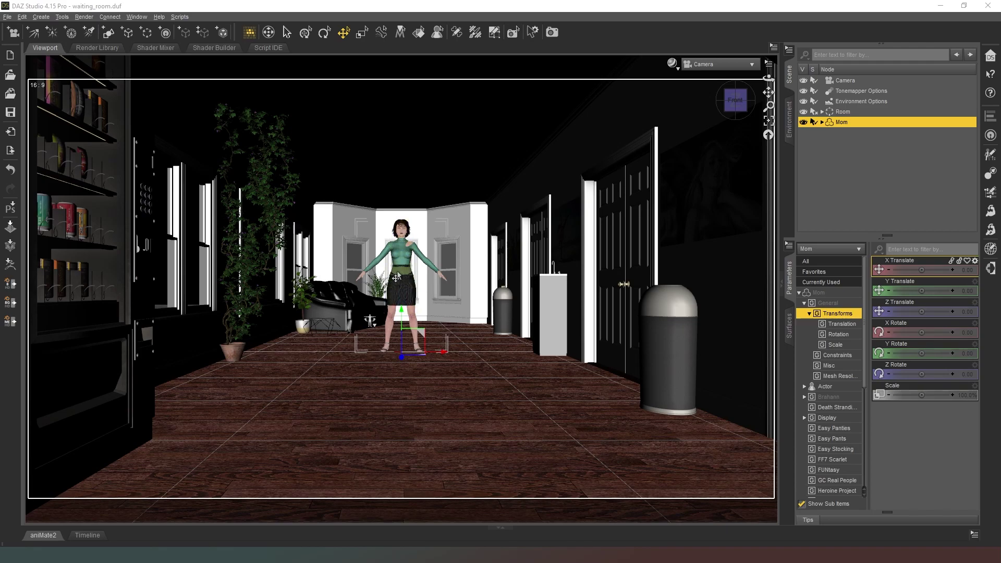
Switch the viewport from the scene camera to Perspective View.
click(703, 69)
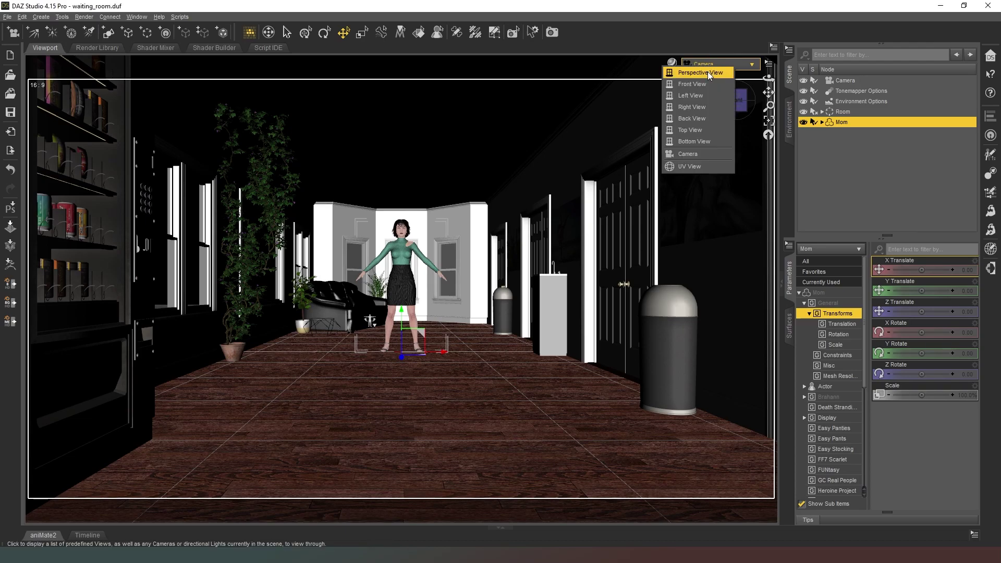
click(708, 71)
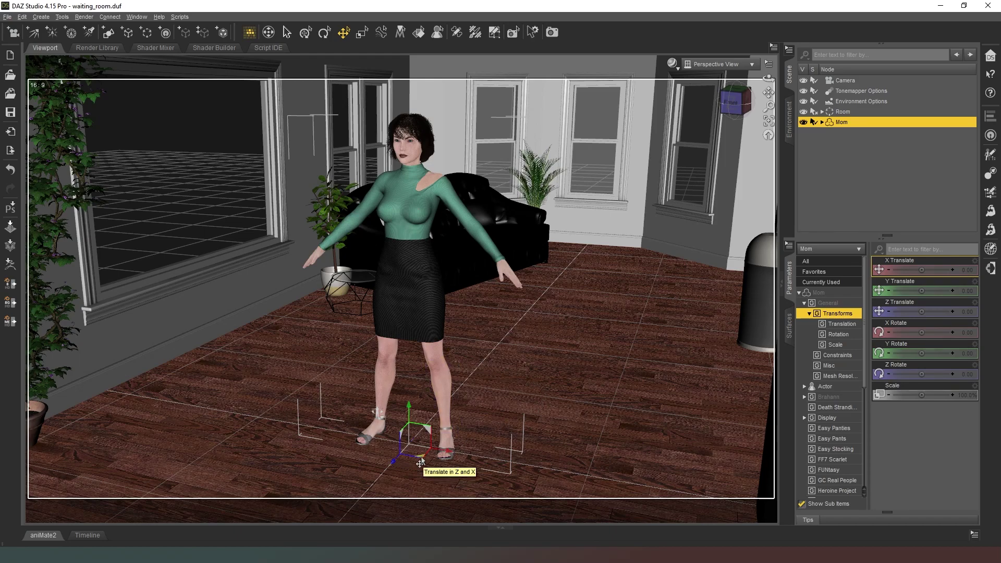
Move Mom to X -46.42, Z -323.19 in front of the black couch, viewed from closer.
drag(420, 462, 495, 305)
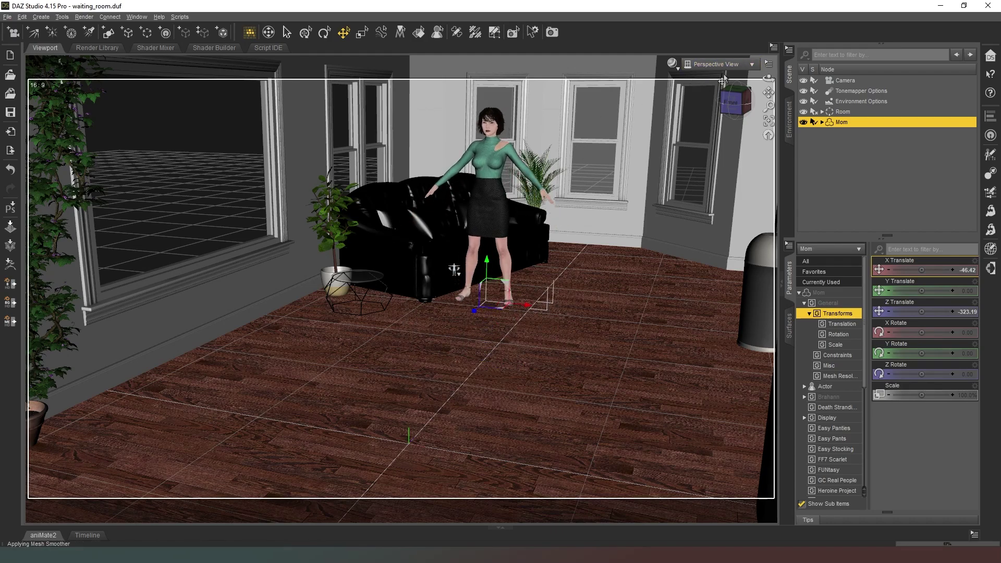
drag(732, 102, 542, 292)
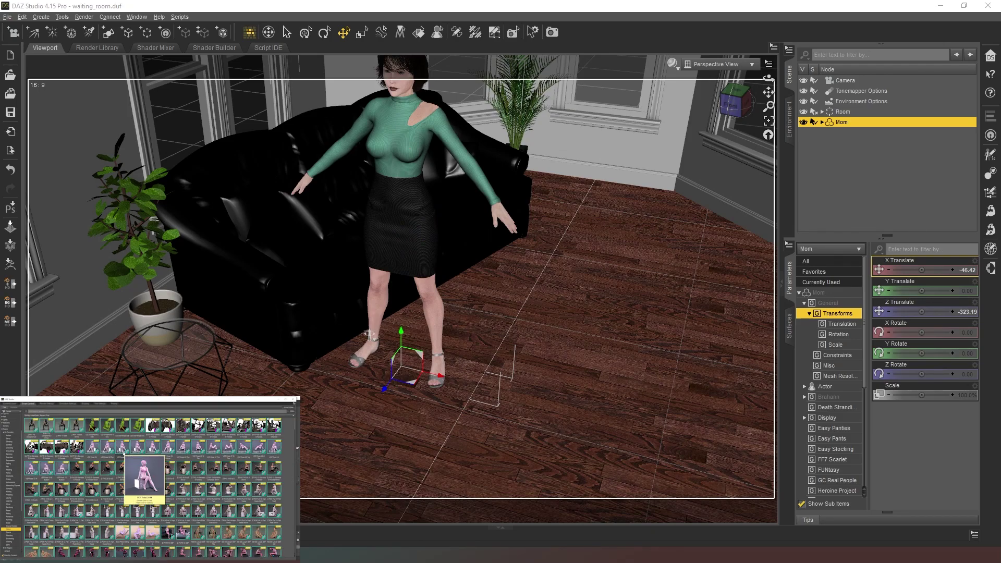
mouse_move(124, 432)
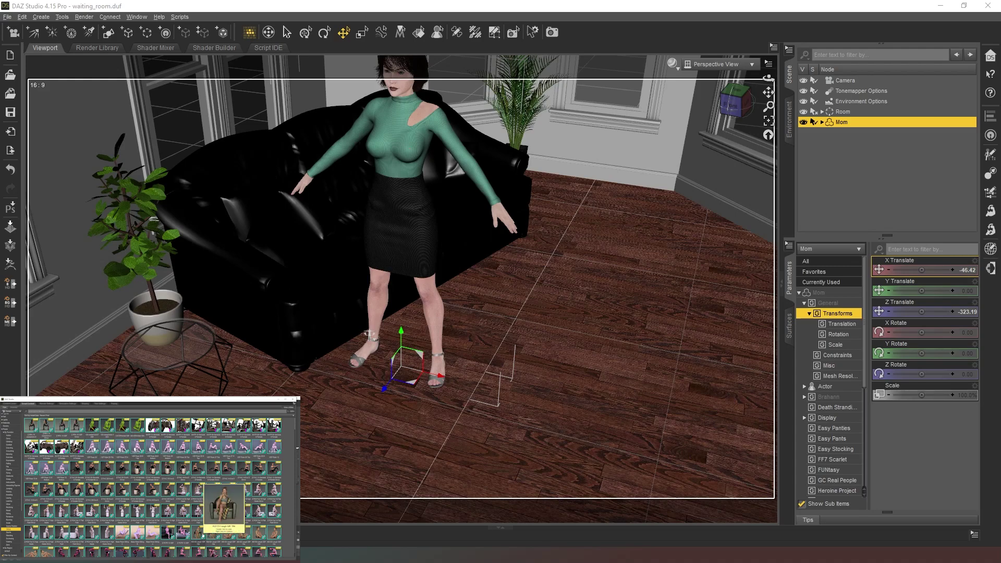
scroll(253, 537, down, 6)
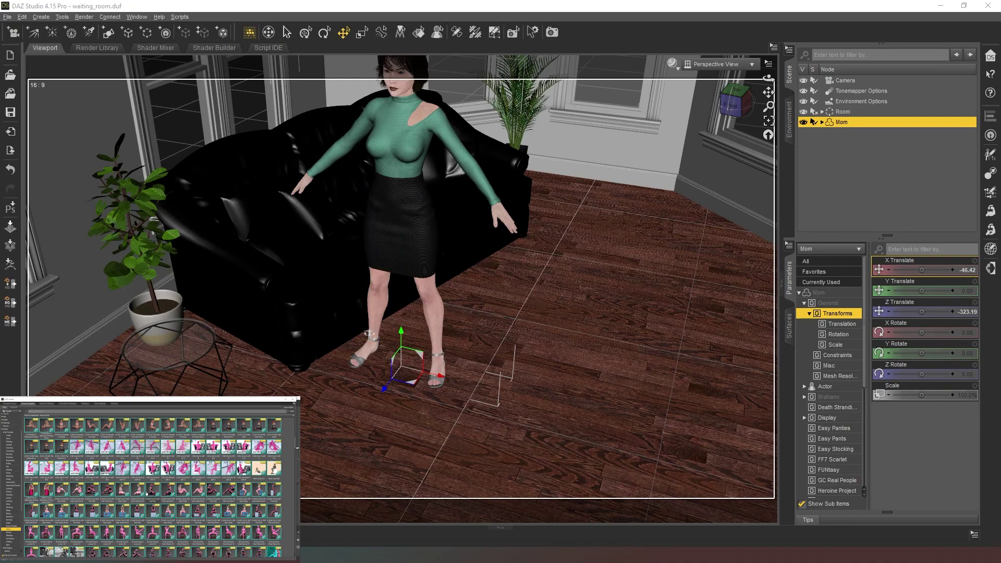
scroll(146, 494, down, 5)
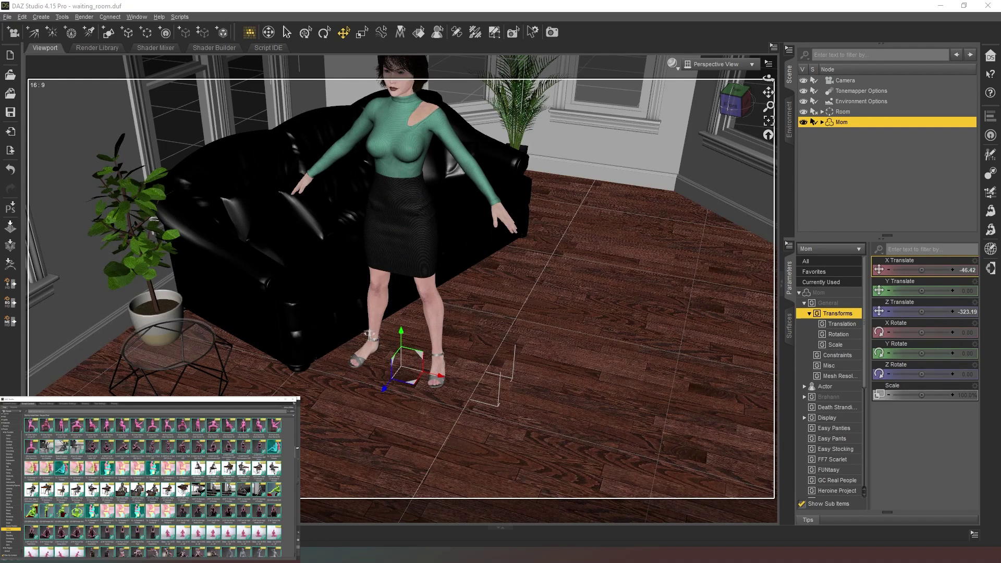
scroll(167, 503, down, 5)
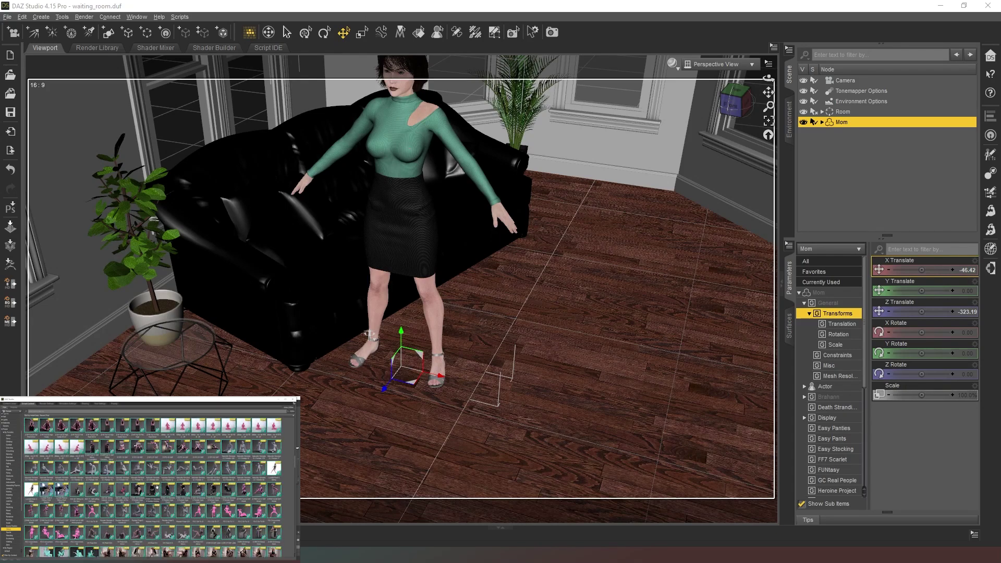
scroll(157, 490, down, 5)
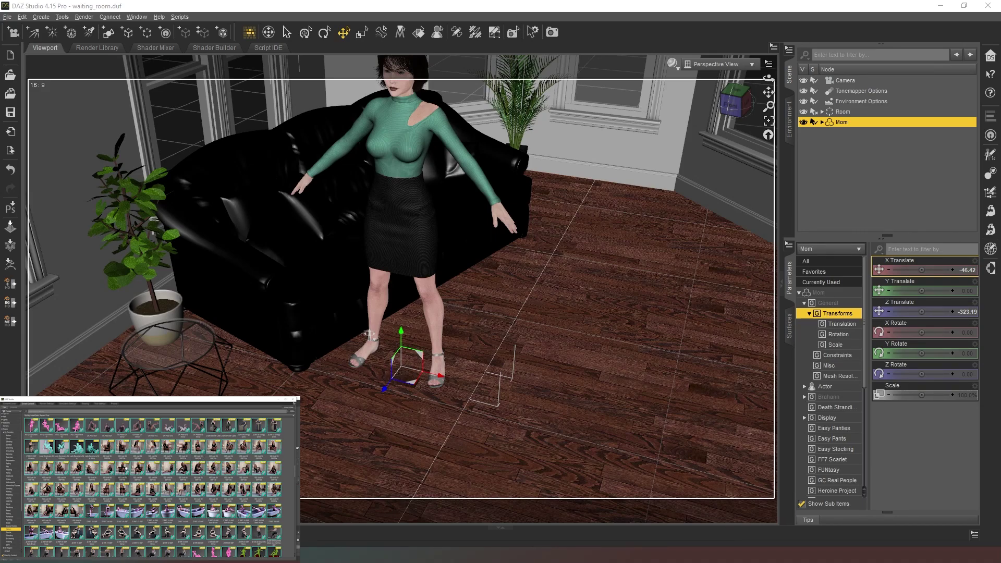
scroll(123, 482, down, 3)
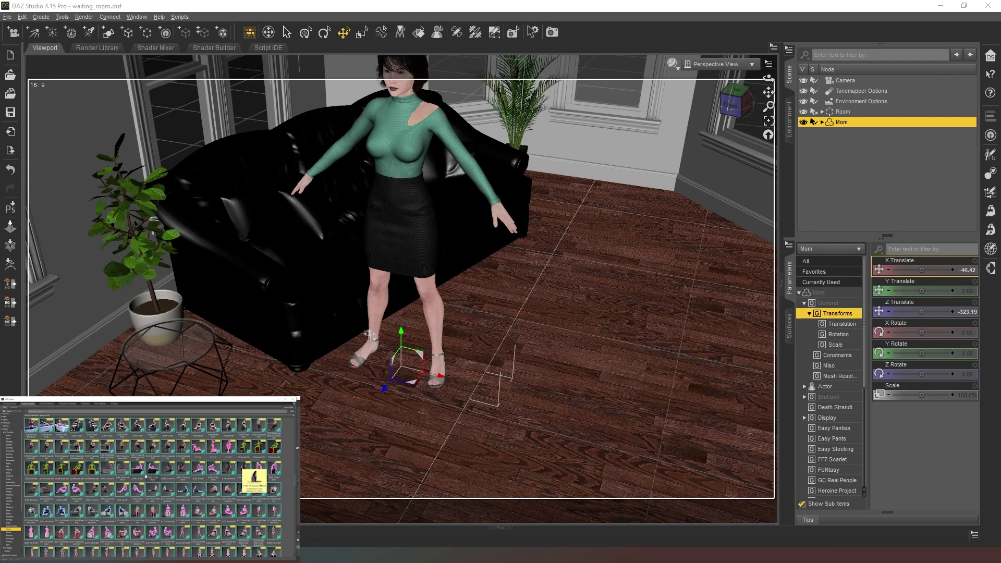
mouse_move(203, 512)
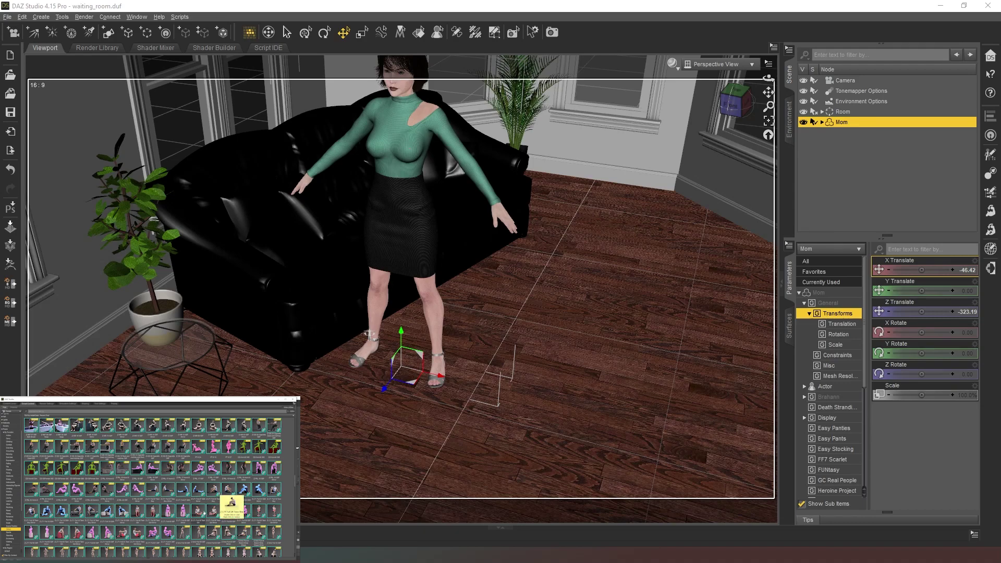
mouse_move(169, 533)
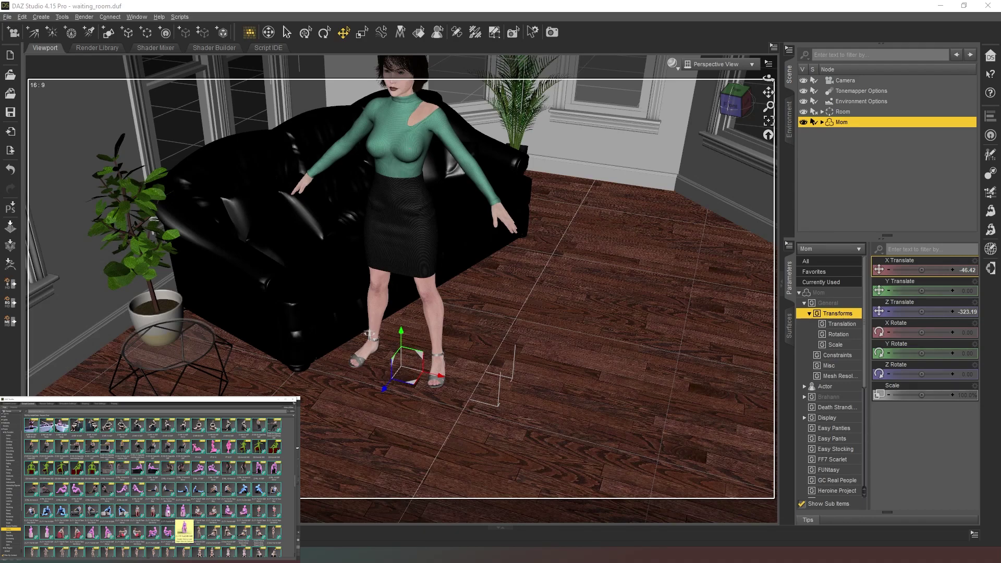
scroll(185, 529, down, 5)
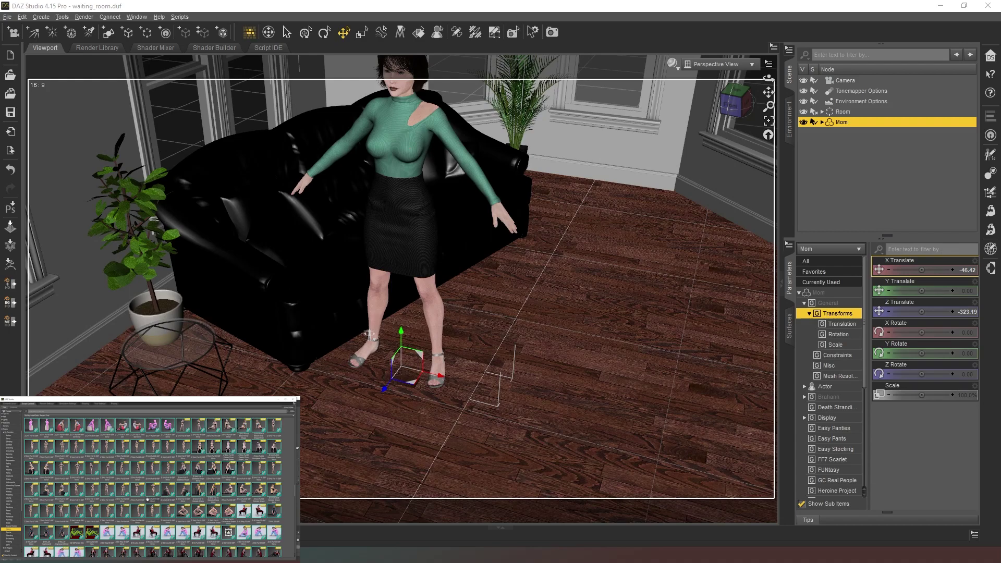
scroll(146, 499, down, 5)
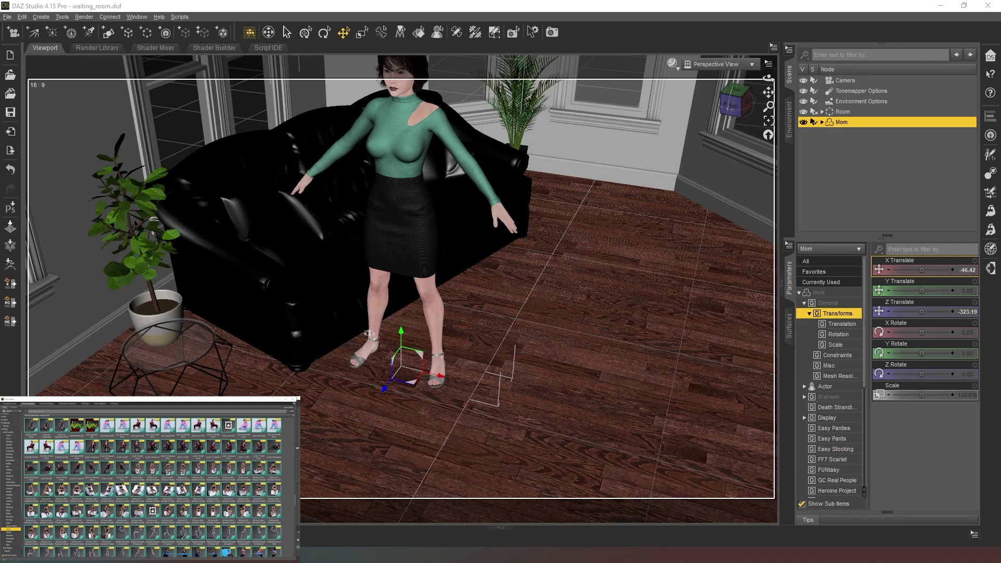
Apply a seated pose to Mom, turn her to Y Rotate 24.62, and slide her onto the couch.
double_click(46, 492)
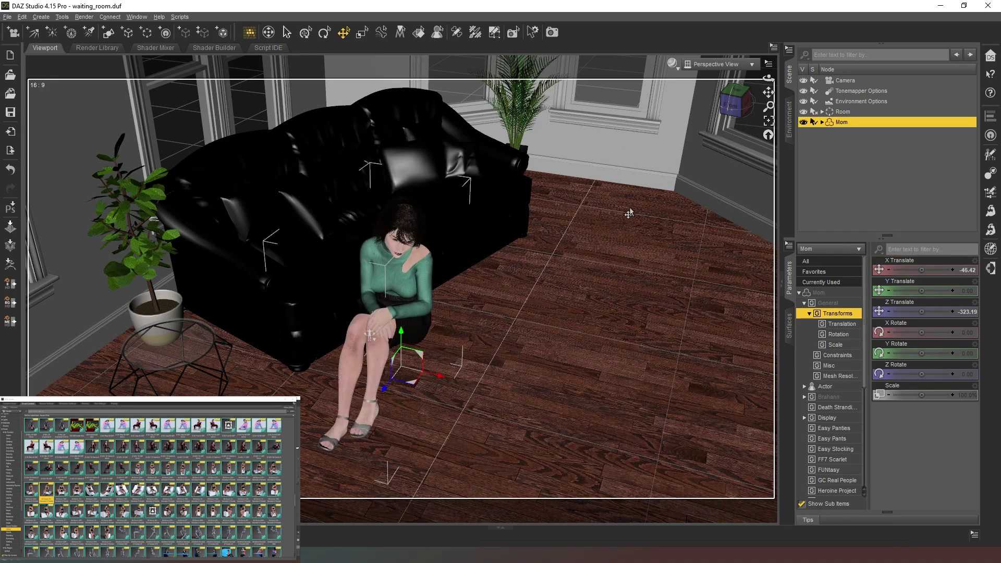
drag(729, 105, 710, 121)
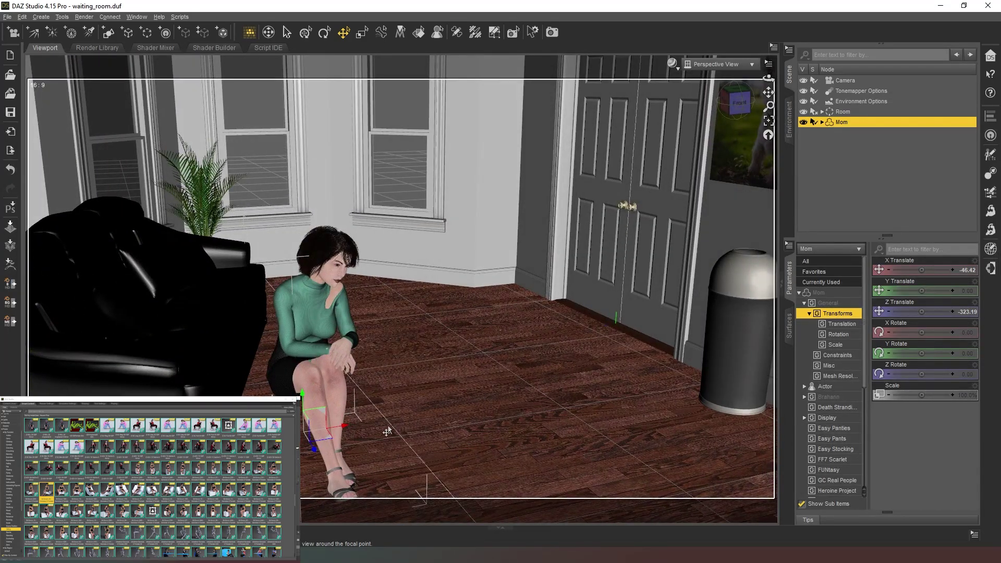
drag(918, 355, 933, 355)
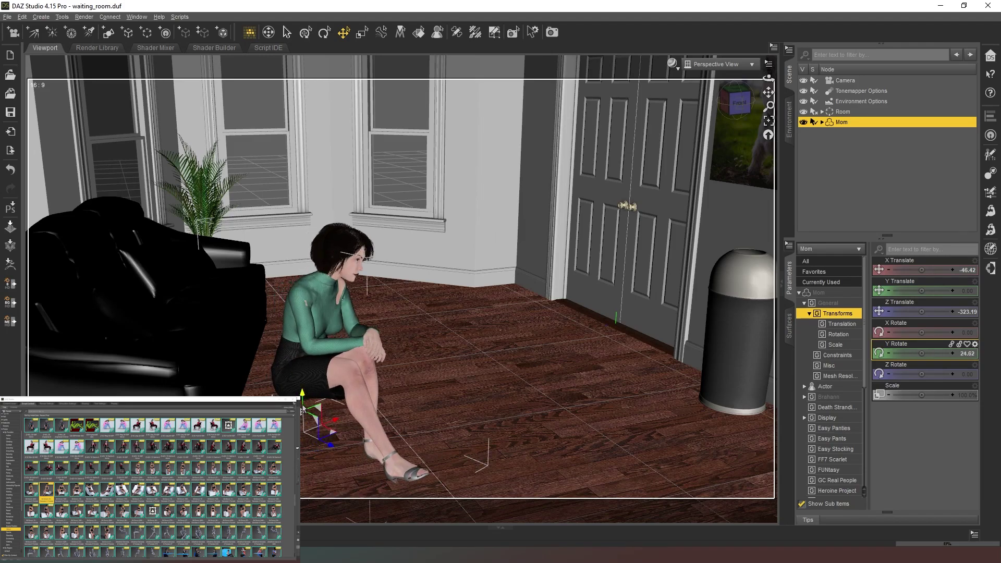
drag(296, 399, 296, 374)
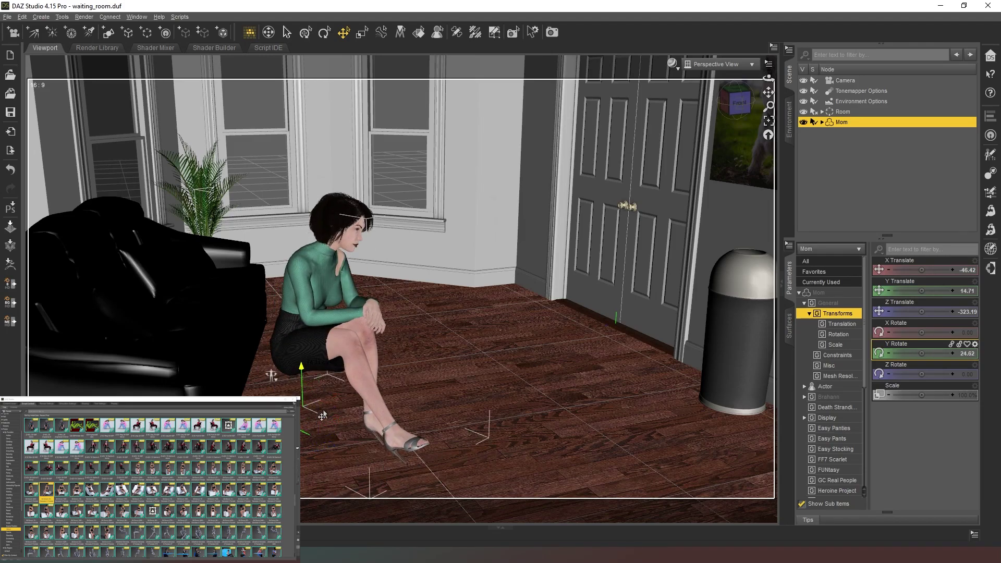
drag(328, 413, 169, 367)
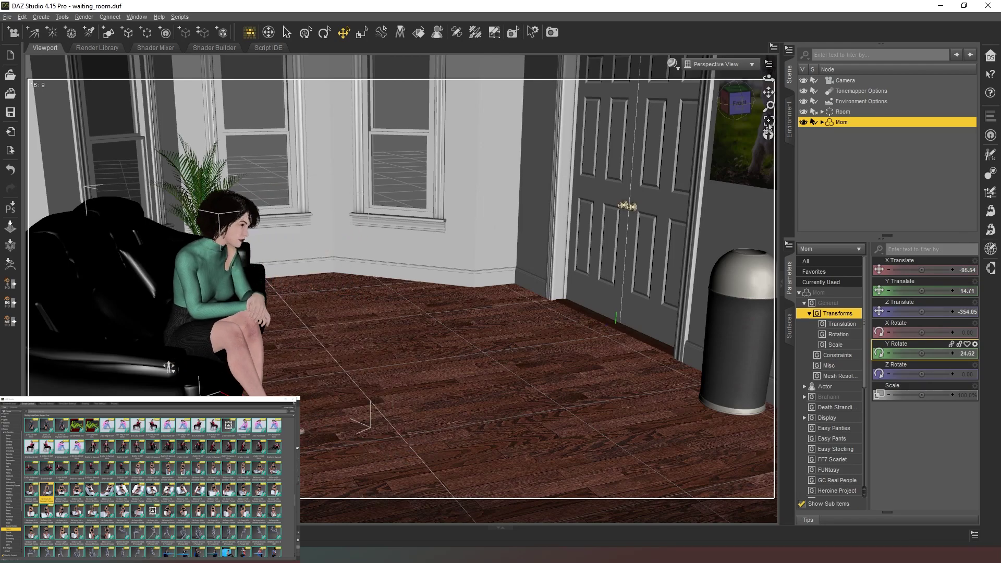
Raise Mom onto the cushion at X -95.54, Y 23.78, Z -354.05 and check from another angle.
click(746, 114)
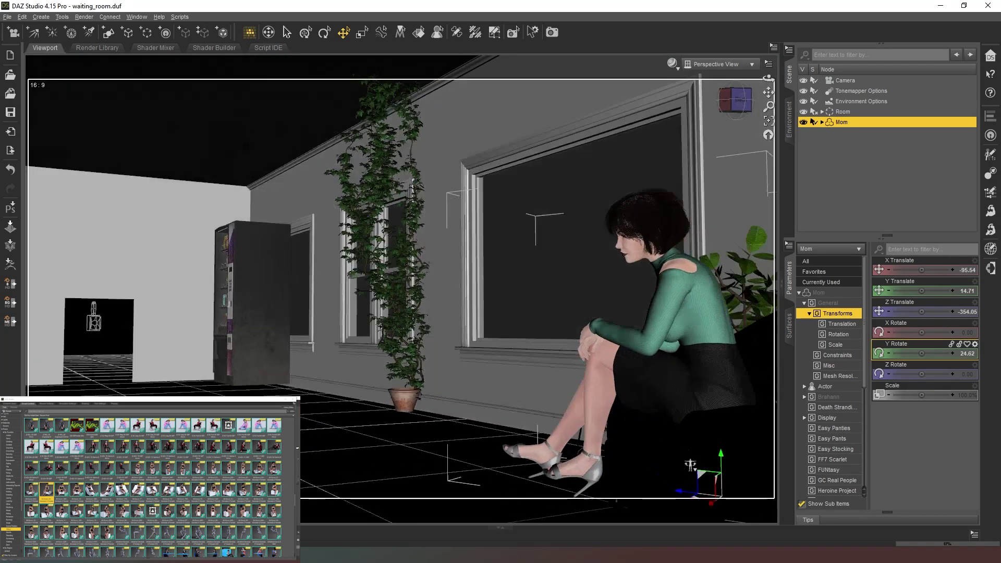
scroll(570, 443, up, 3)
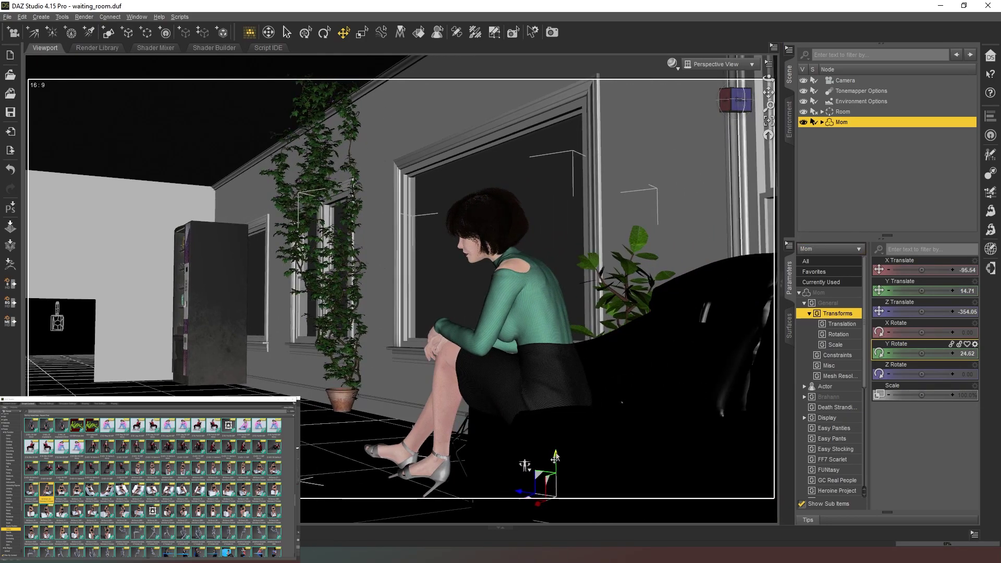
drag(555, 453, 558, 432)
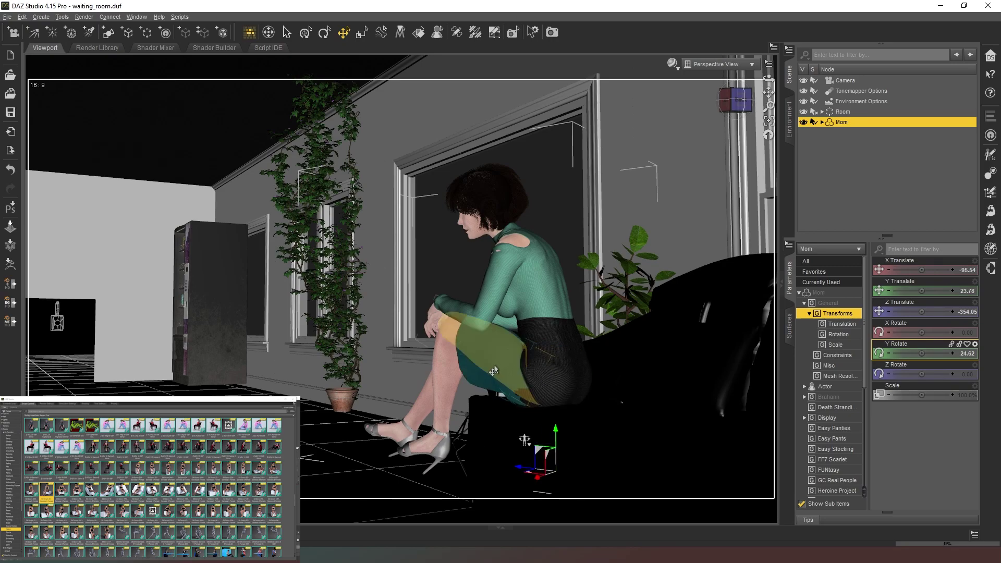
scroll(505, 398, up, 5)
scroll(583, 382, down, 5)
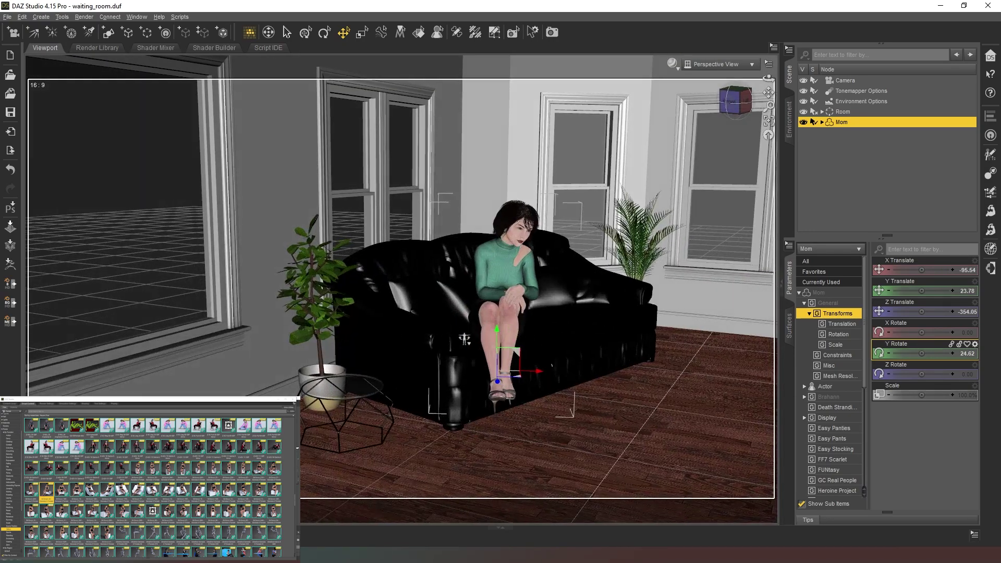
alt+drag(583, 381, 420, 327)
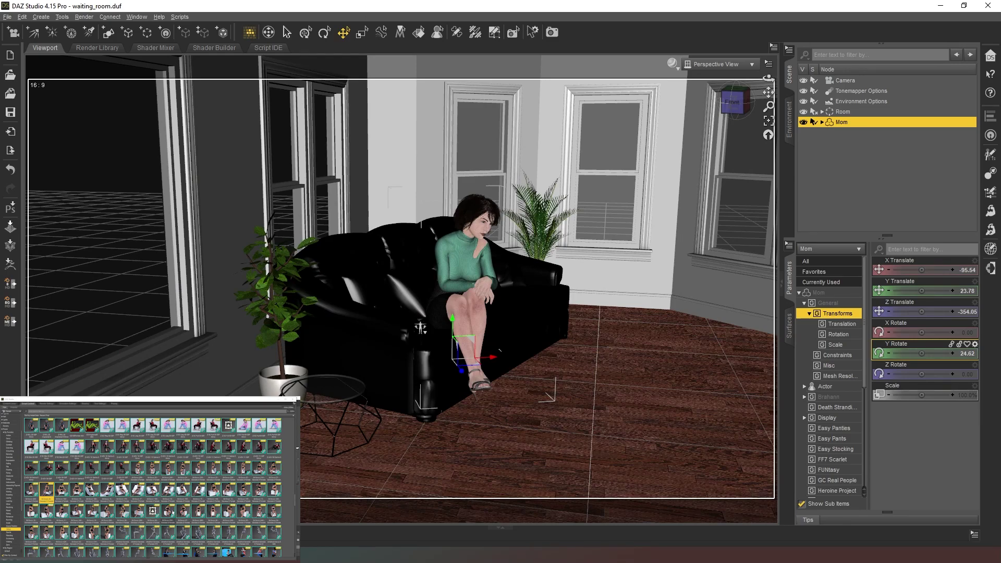
mouse_move(154, 516)
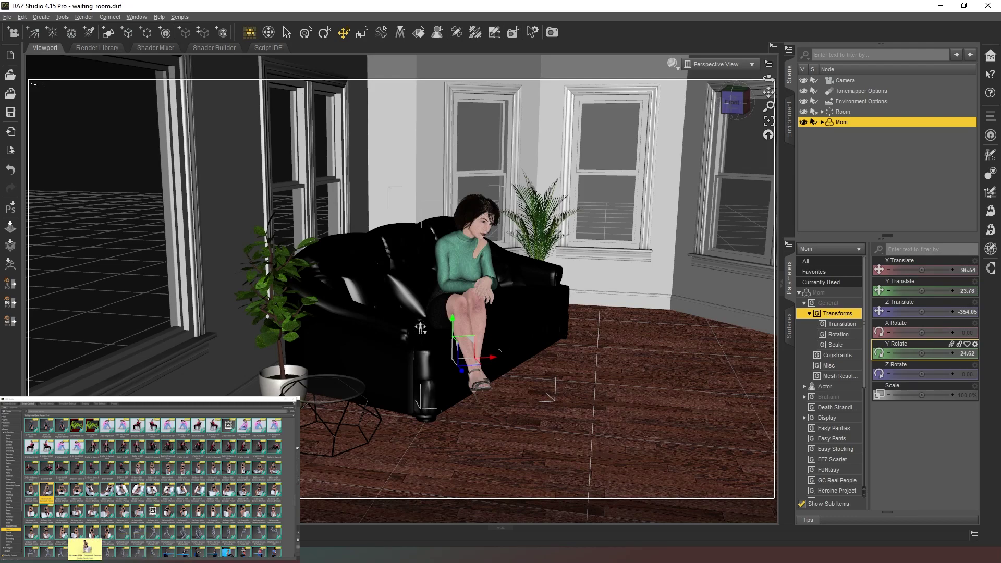
Apply the cross-legged, chin-on-hand sitting pose to Mom and start lowering her.
double_click(62, 531)
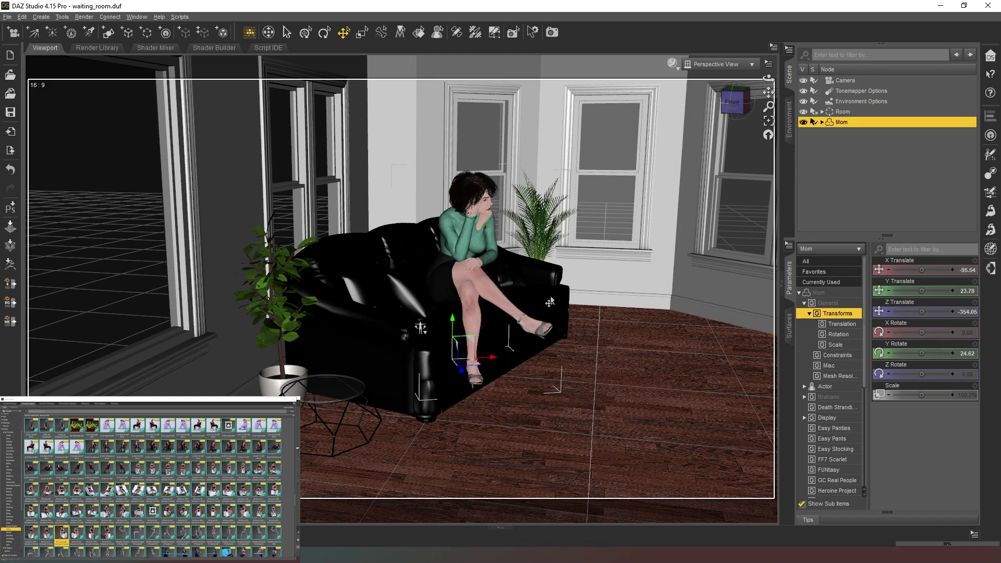
click(615, 226)
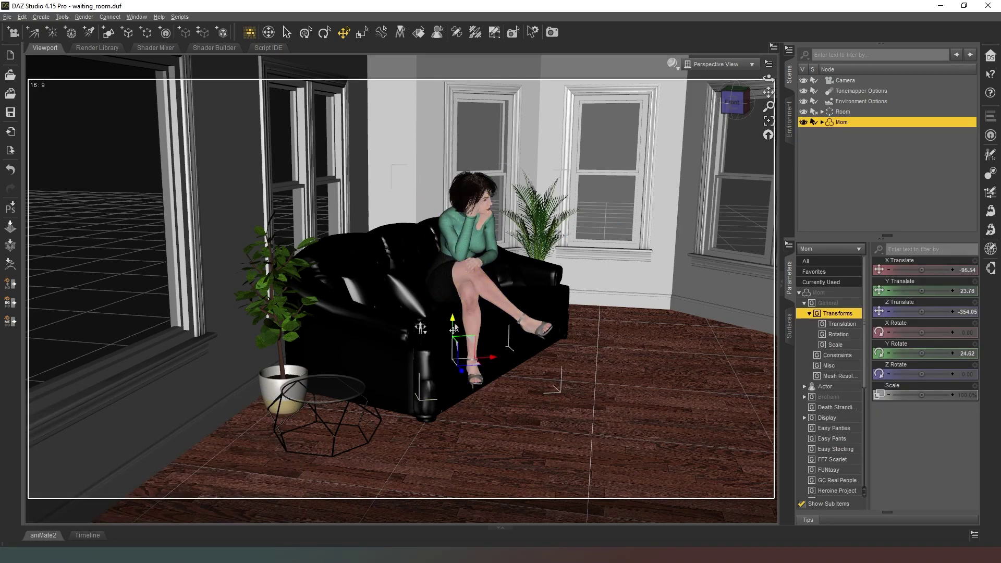
drag(450, 324, 450, 336)
scroll(577, 388, up, 5)
Lower Mom's Y Translate to about 4.73 so she settles into the sofa seat.
drag(735, 101, 723, 110)
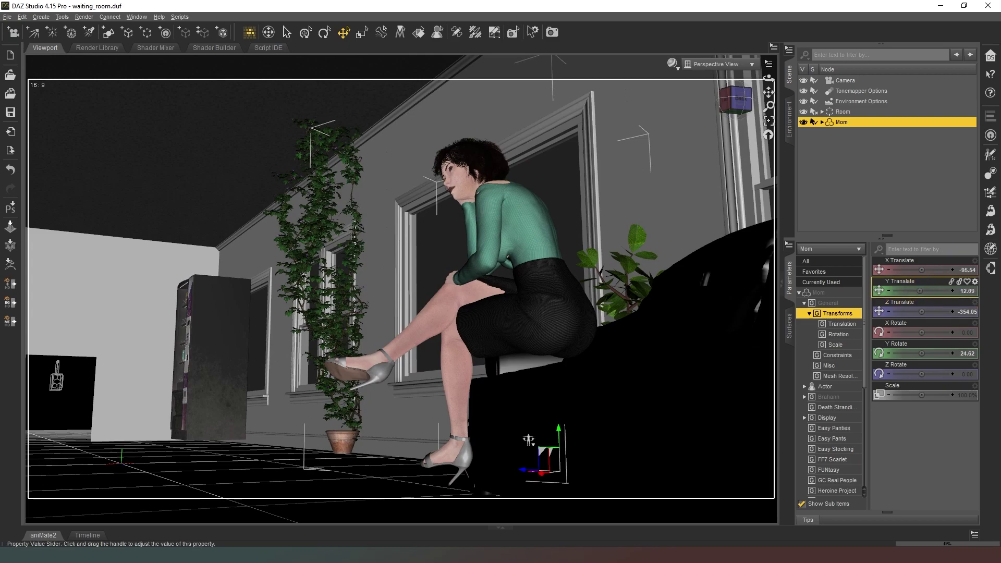
drag(920, 290, 906, 290)
drag(733, 103, 731, 112)
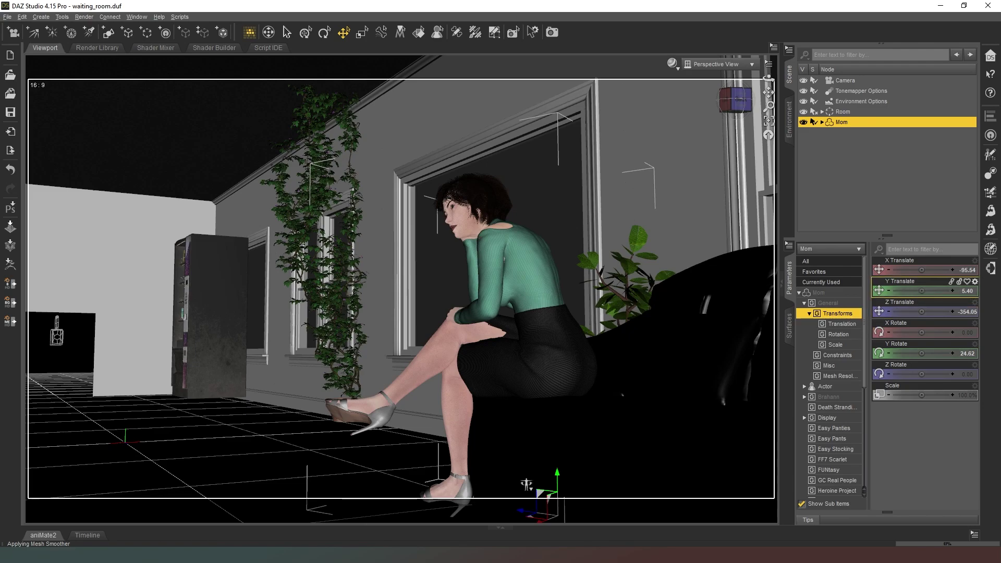
drag(920, 290, 919, 290)
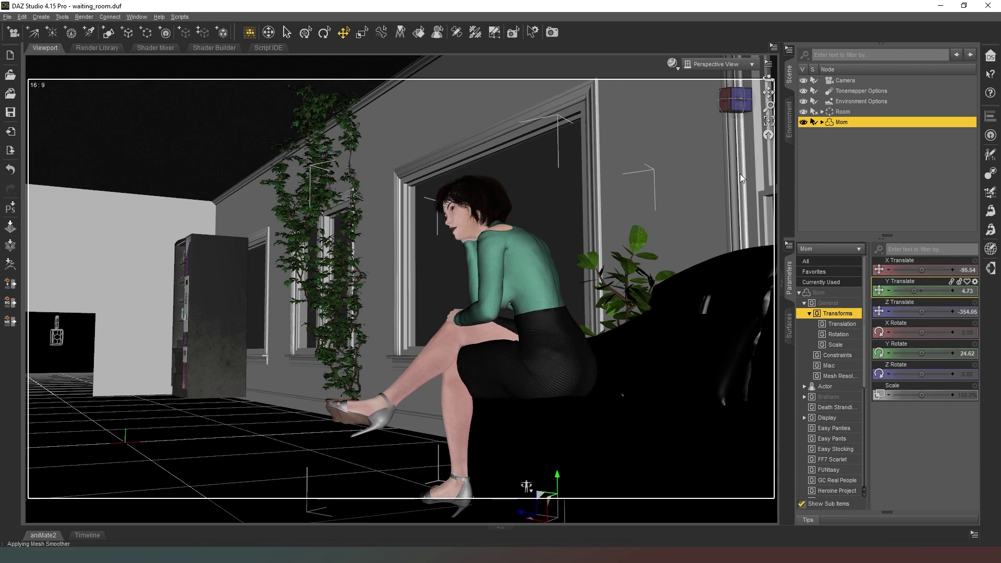
mouse_move(734, 102)
mouse_down()
mouse_move(727, 102)
mouse_move(734, 101)
mouse_up()
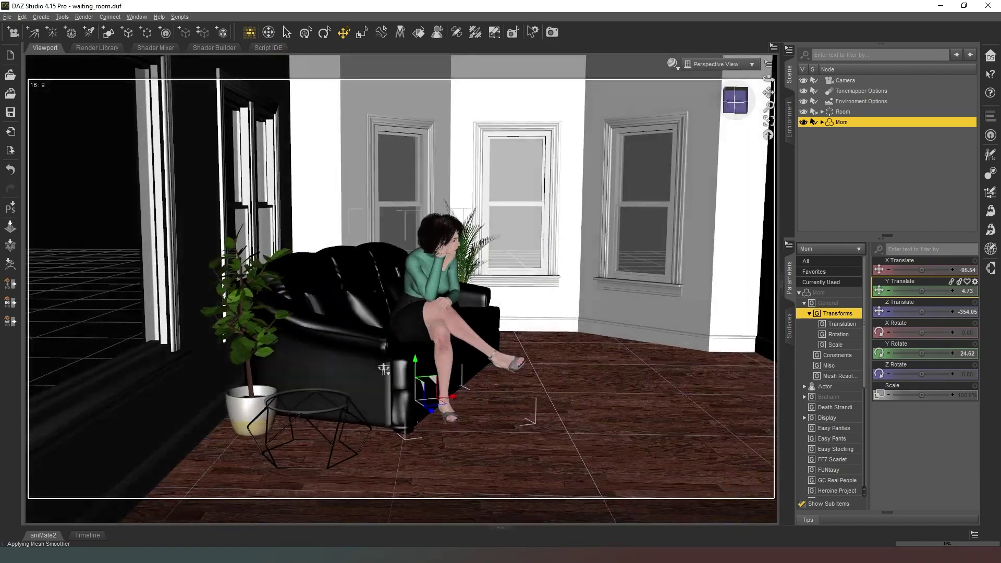
alt+drag(384, 368, 729, 125)
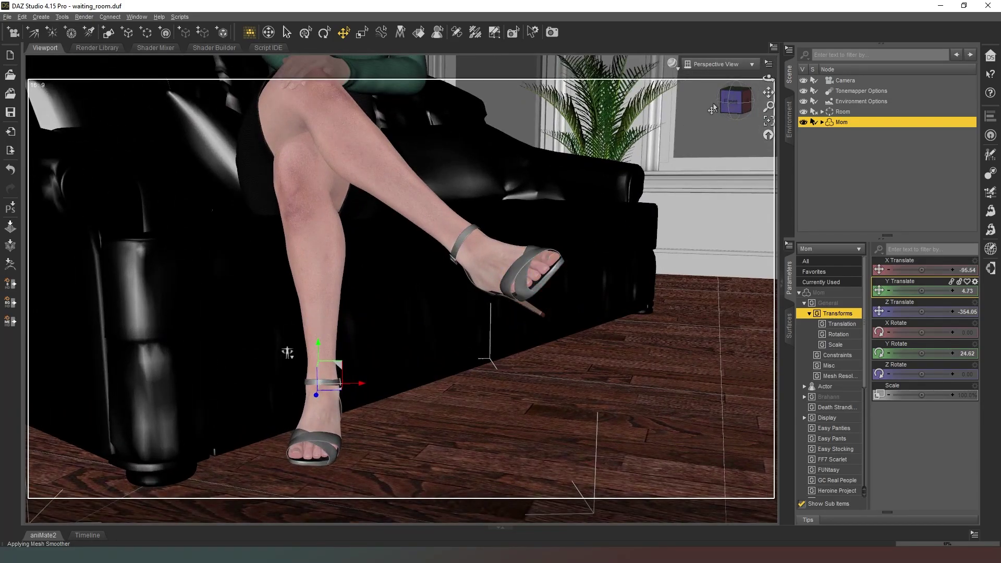
scroll(719, 107, down, 5)
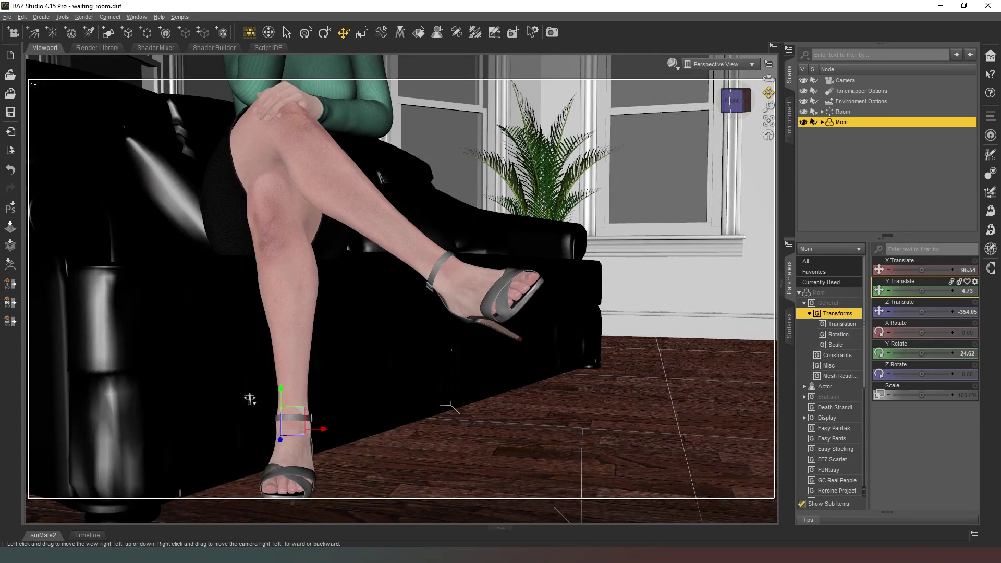
Bend Mom's left foot from -2.22 to 12.04 so her shoe sits flat on the floor.
drag(768, 93, 524, 297)
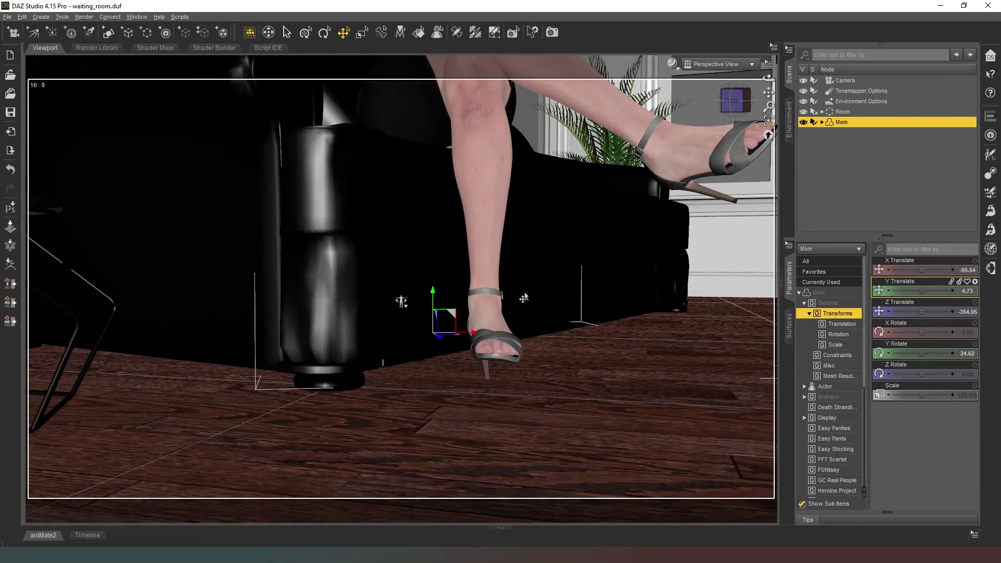
click(485, 322)
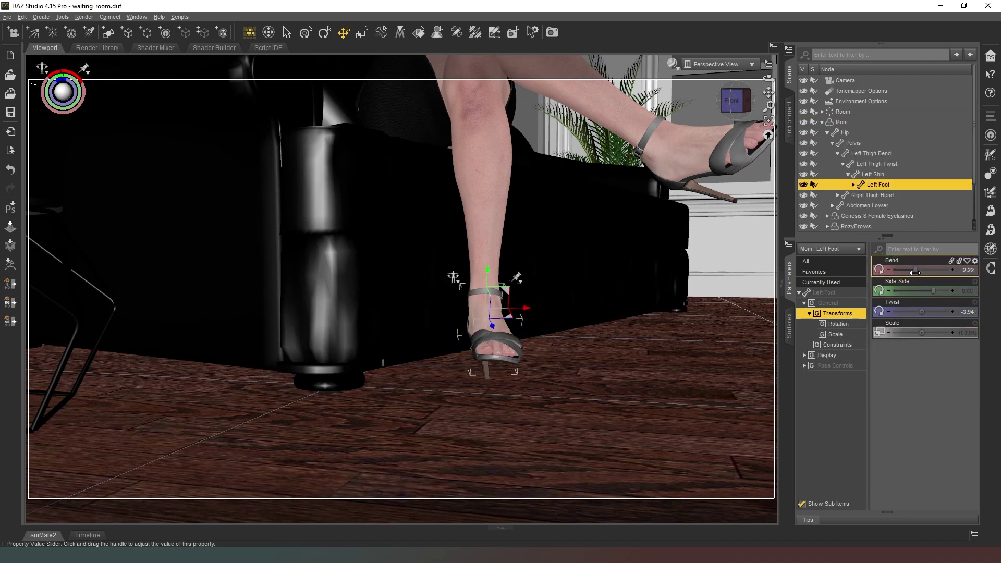
drag(915, 272, 922, 269)
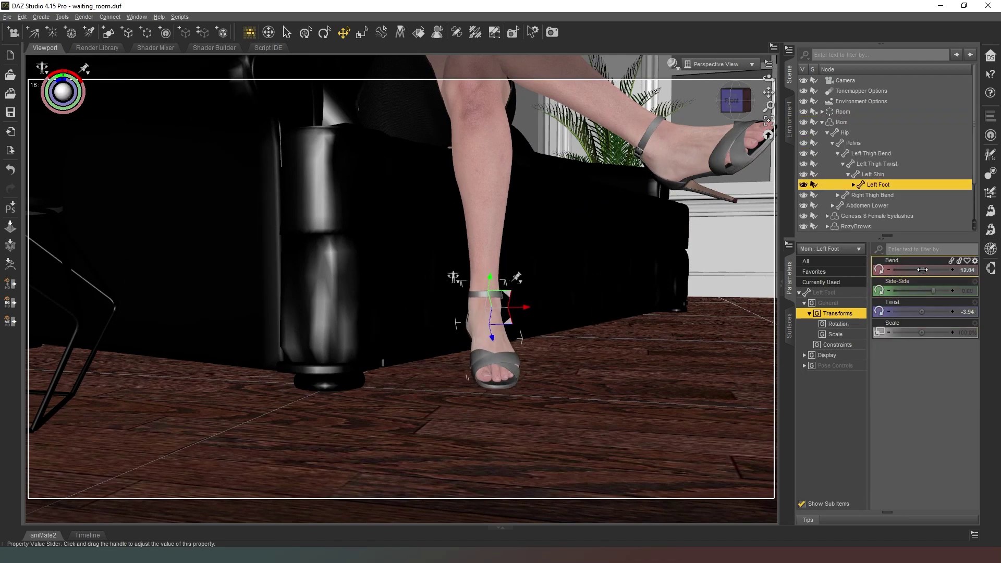
mouse_move(735, 101)
mouse_down()
mouse_move(728, 110)
mouse_move(737, 101)
mouse_up()
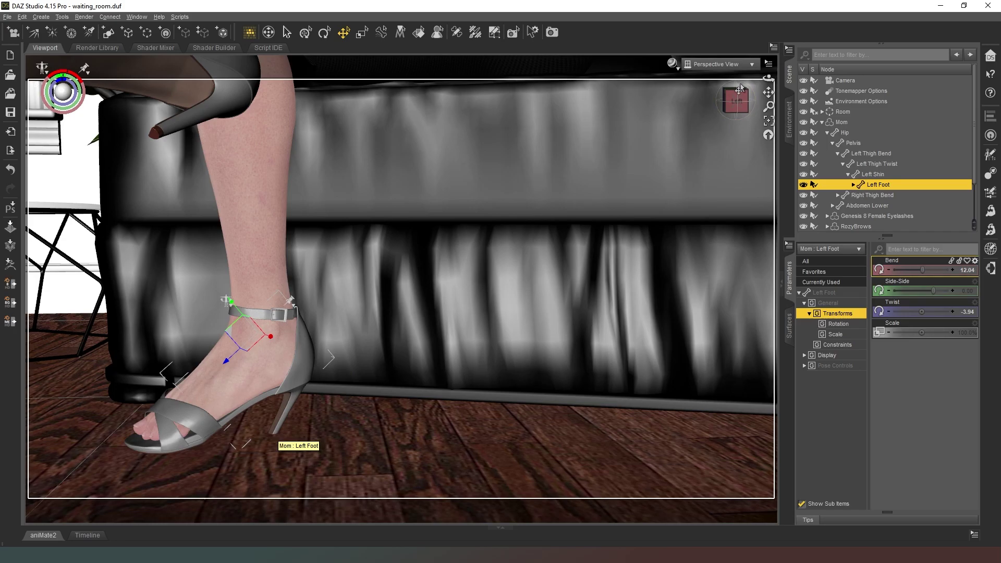
drag(736, 101, 744, 107)
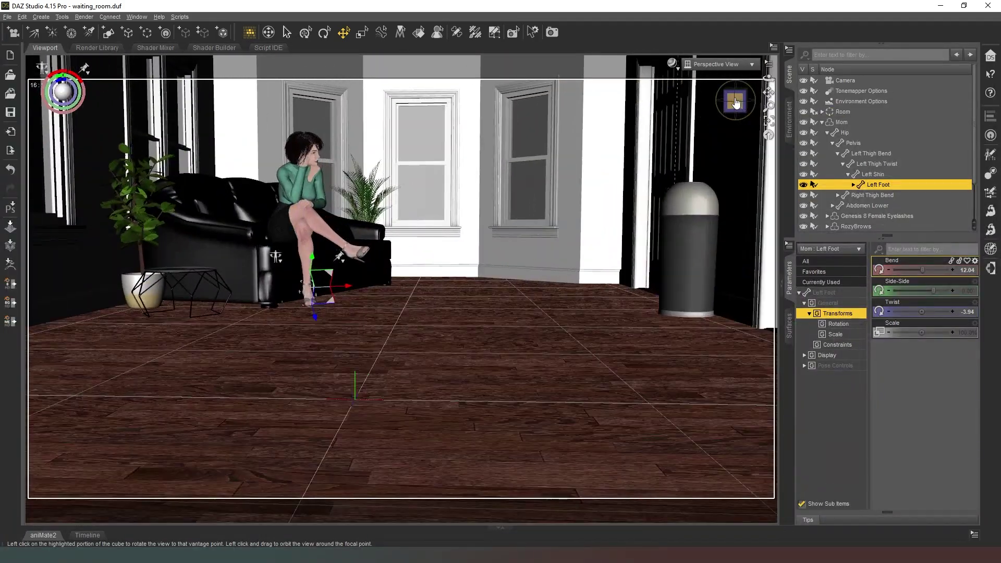
View through the scene Camera with the NVIDIA Iray draw style, nothing selected and Mom collapsed.
click(695, 61)
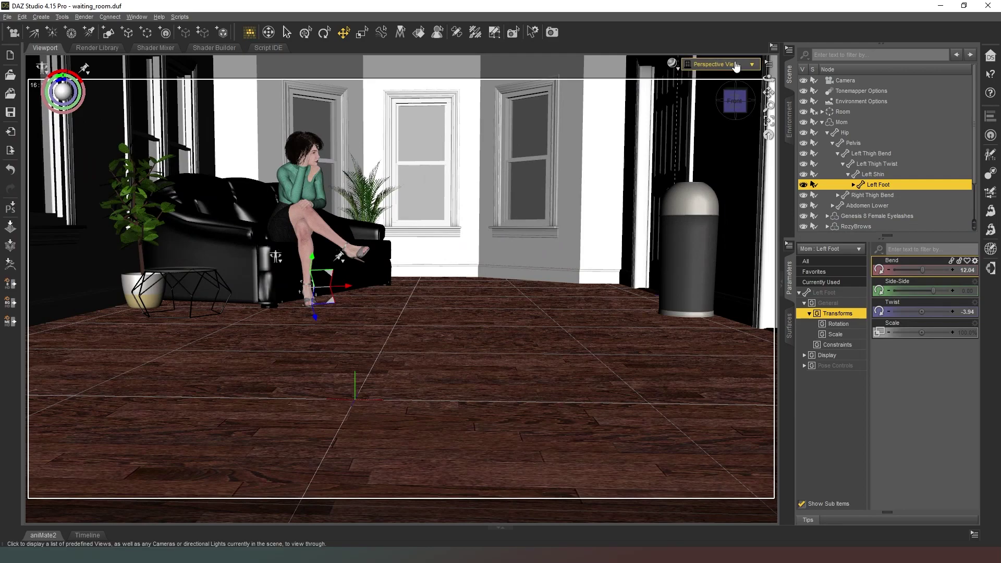
click(731, 149)
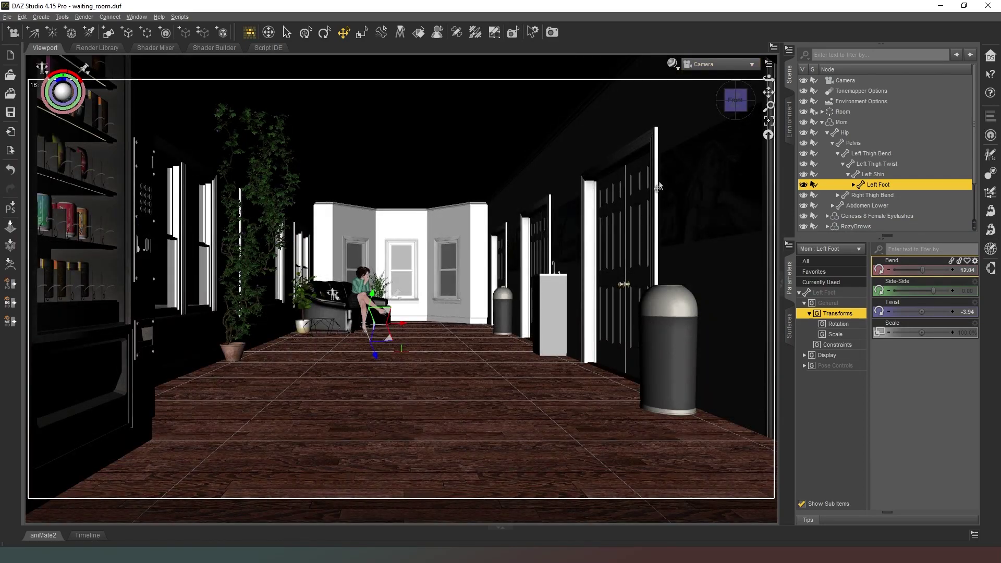
click(484, 255)
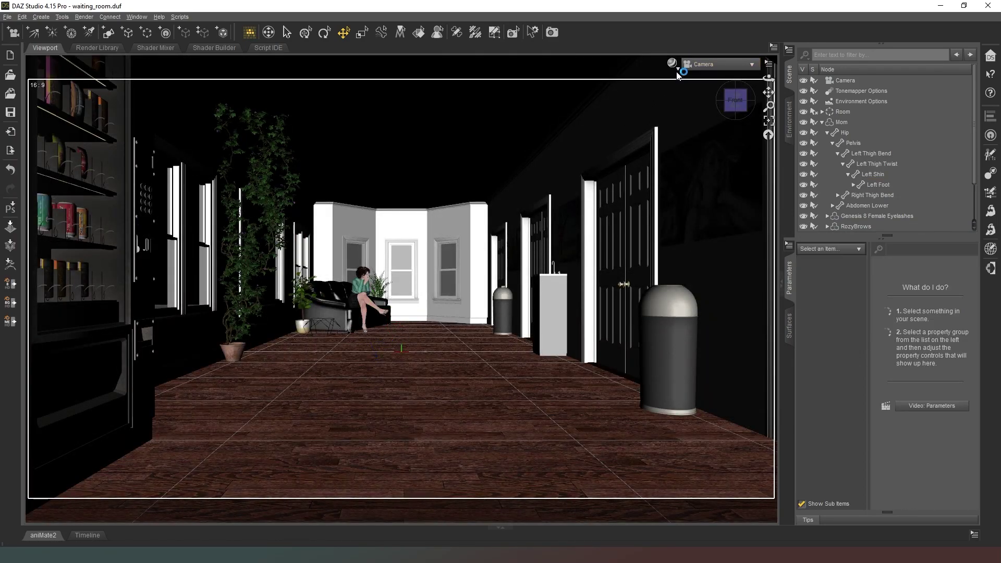
click(671, 63)
click(681, 190)
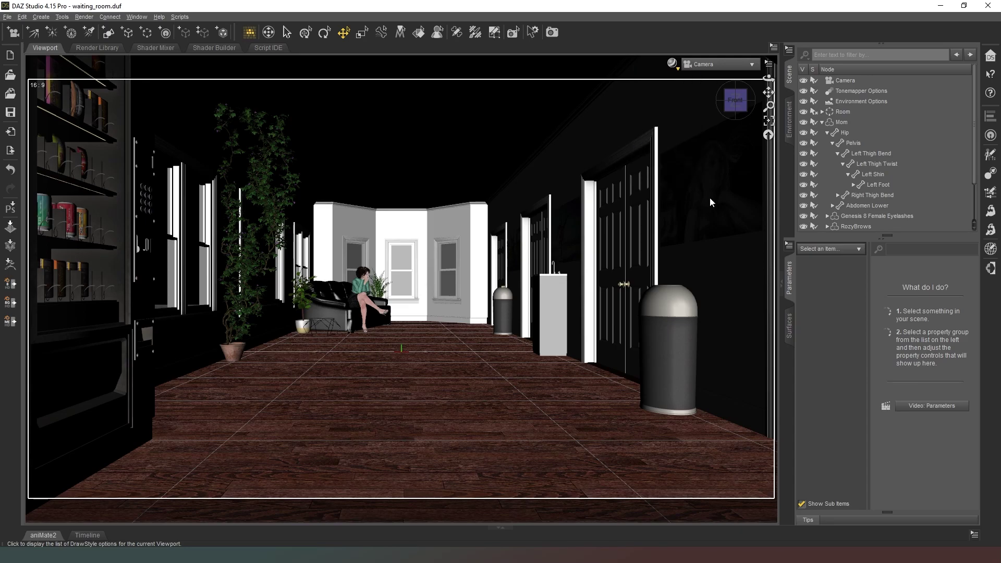
click(822, 121)
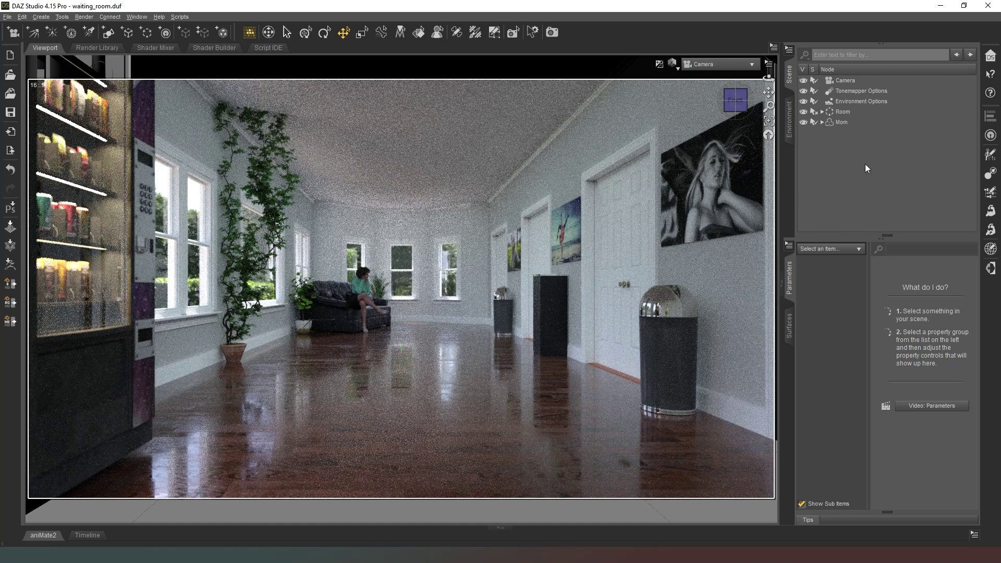
In Render Settings Advanced > Canvases, enable Canvases and add a Beauty canvas.
key(ctrl+shift+r)
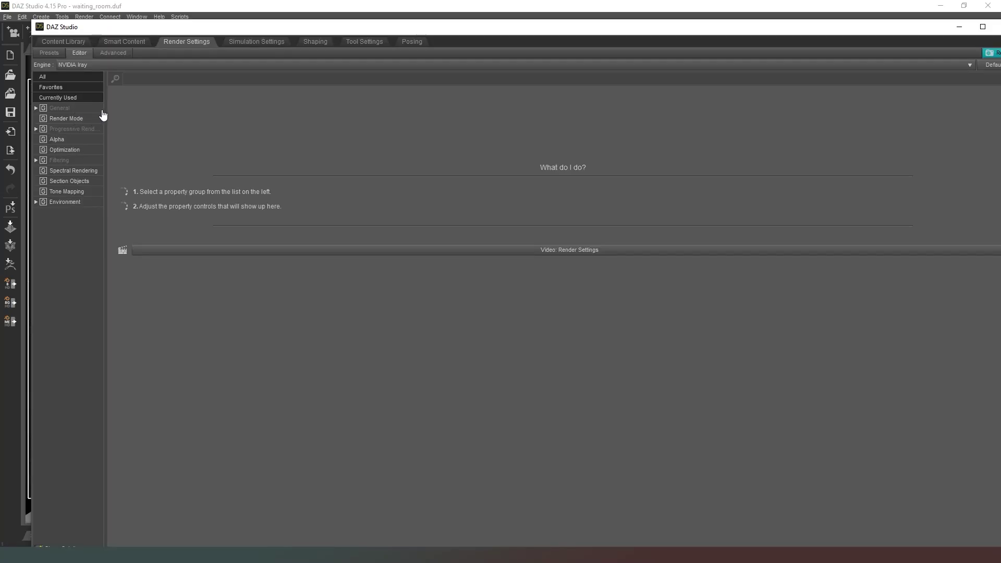
click(113, 53)
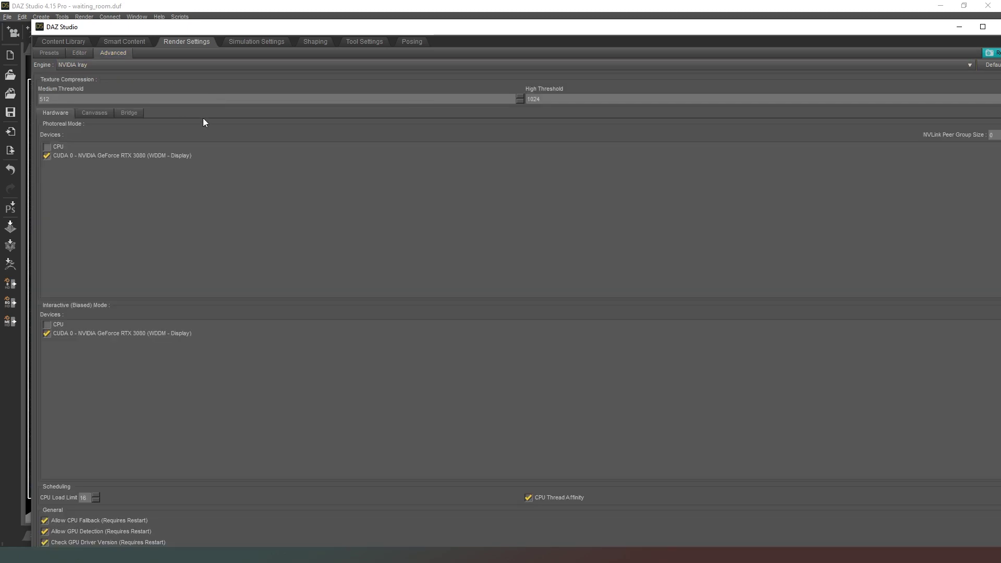
click(91, 115)
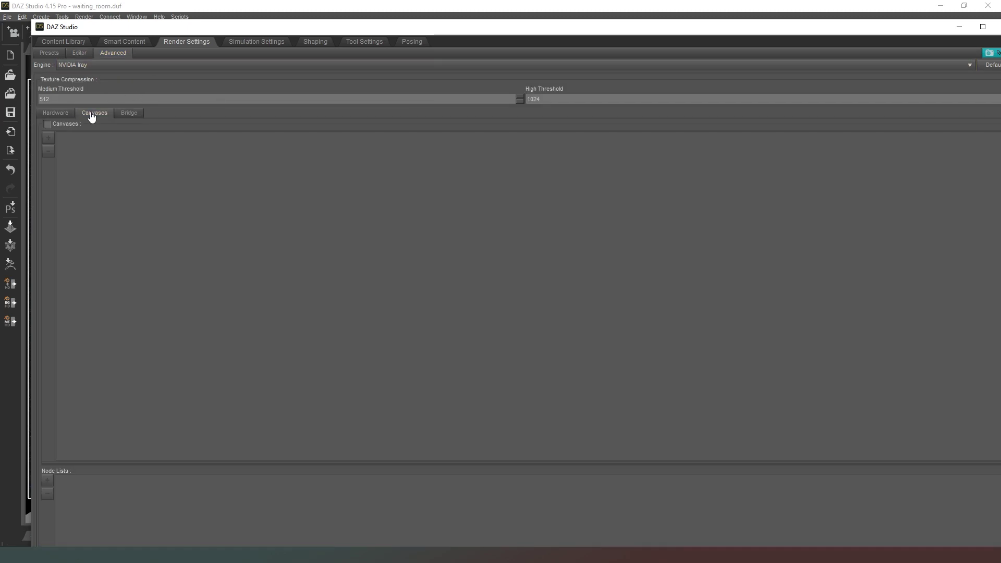
click(49, 125)
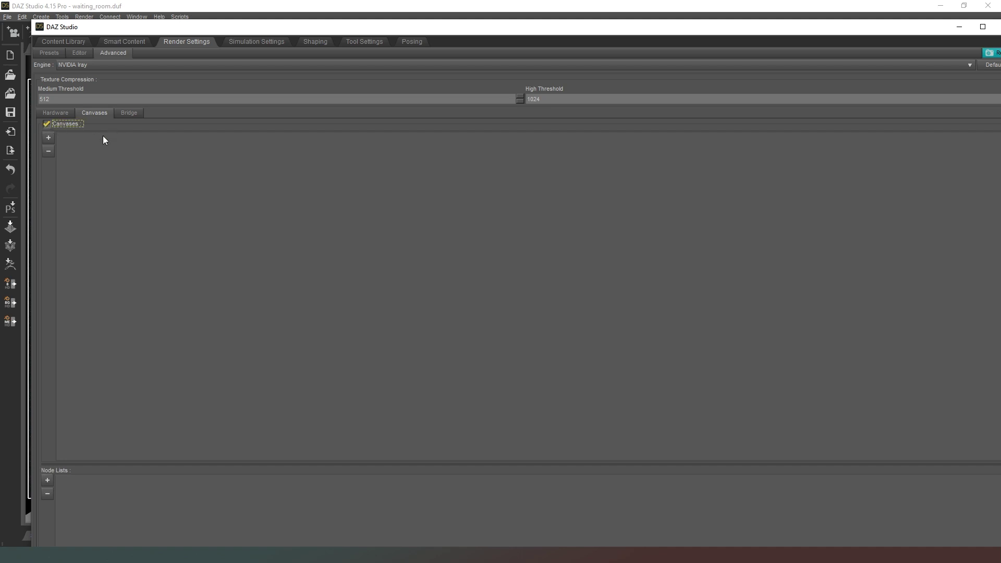
click(48, 139)
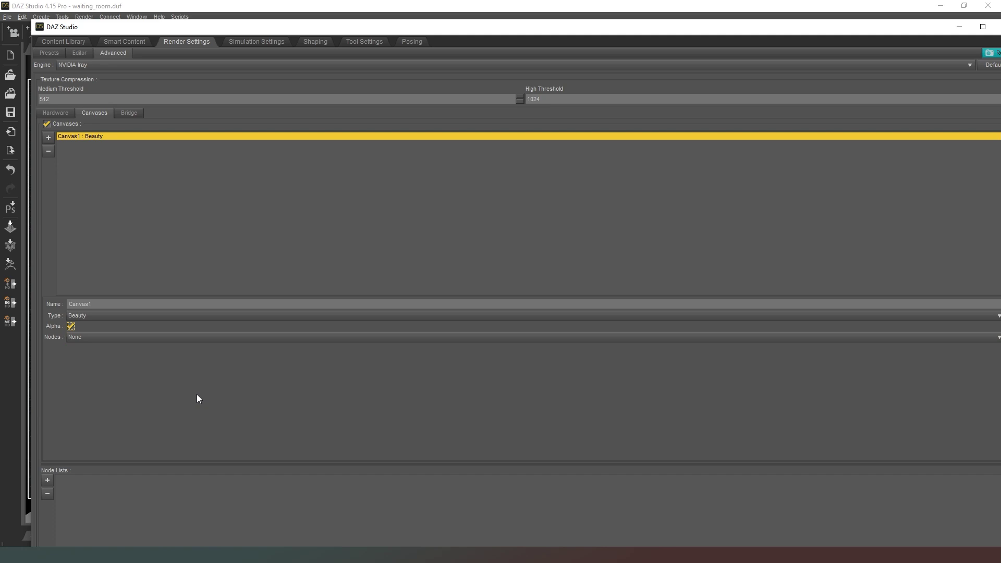
Create a node list named 'Mom' and set Canvas1's Nodes to it.
click(46, 480)
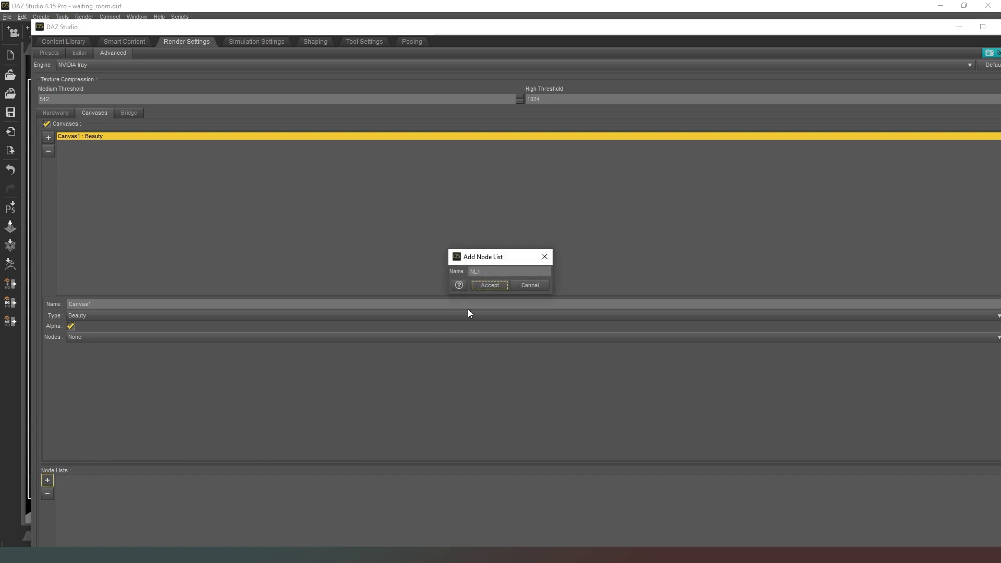
double_click(503, 273)
text(Mom)
click(489, 285)
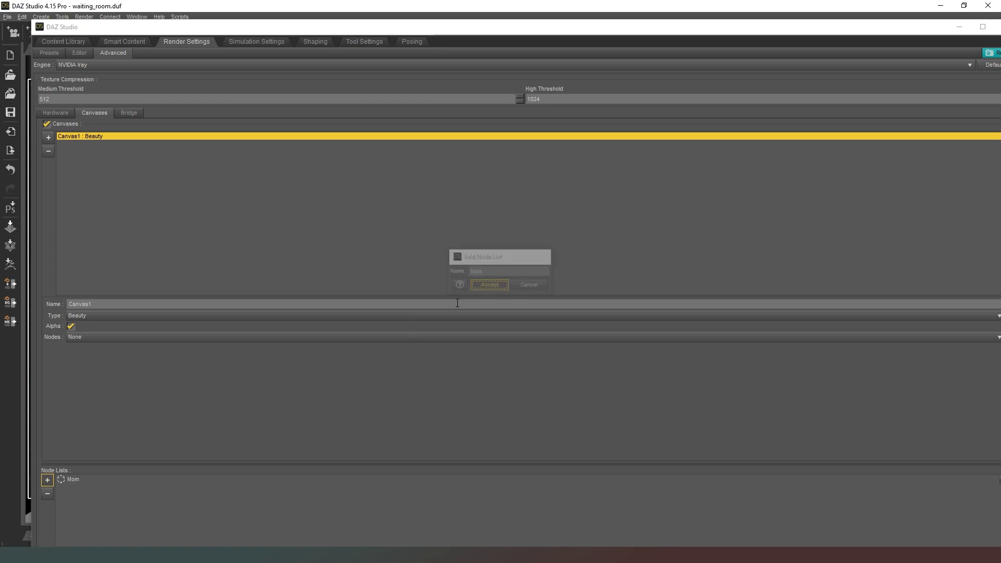
click(98, 338)
click(92, 351)
click(78, 479)
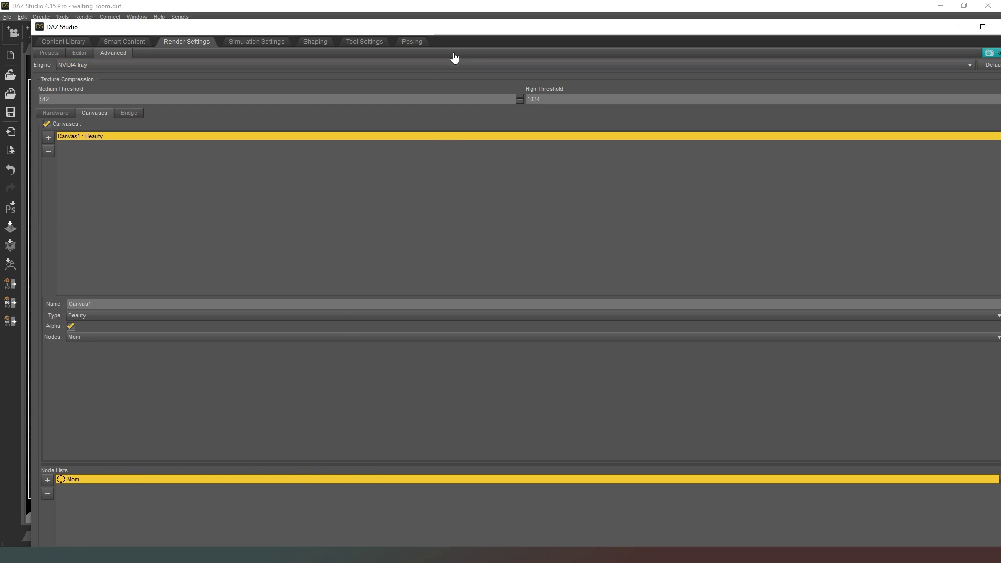
Add the Mom figure to the Mom node list and accept it.
drag(467, 30, 449, 26)
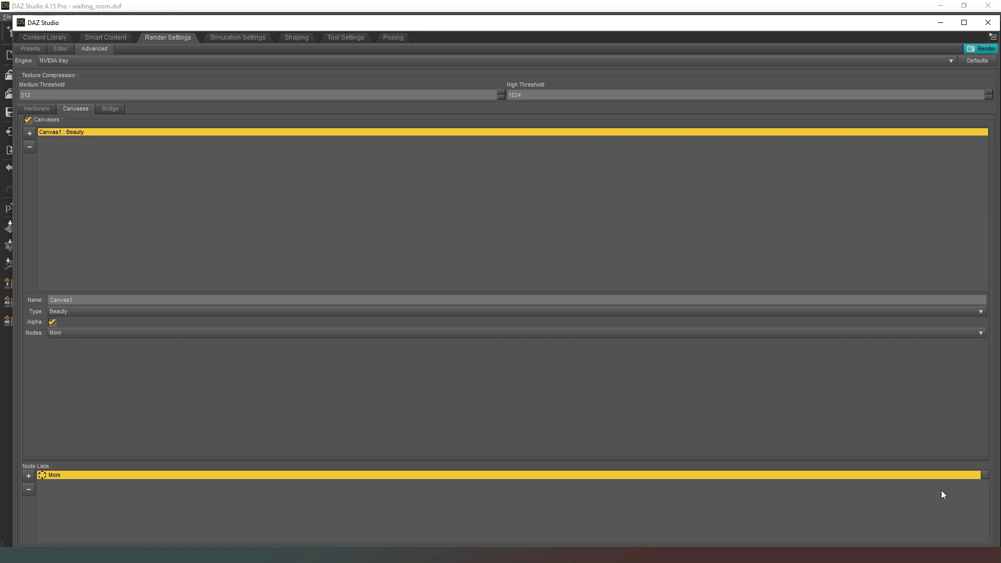
click(984, 475)
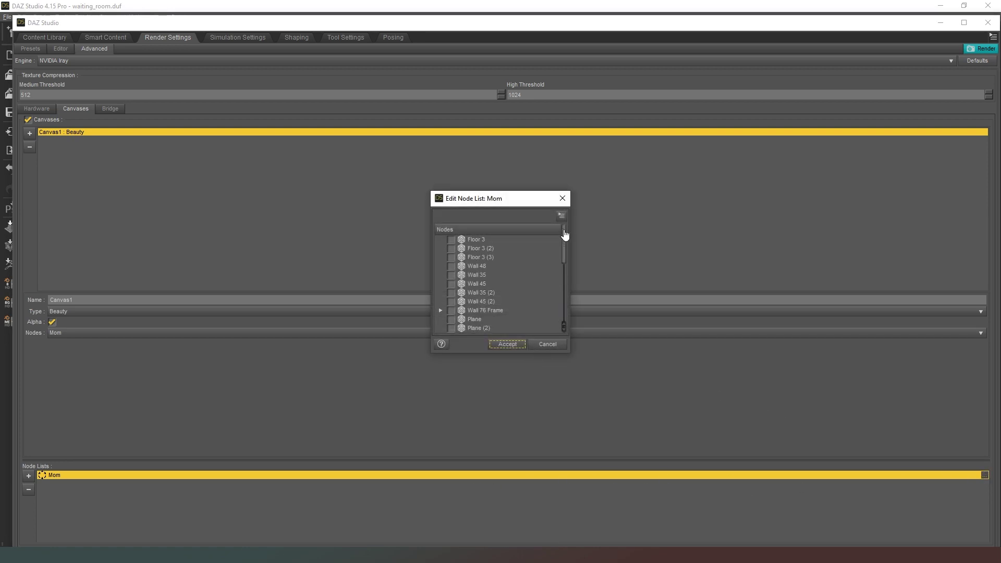
drag(564, 240, 552, 297)
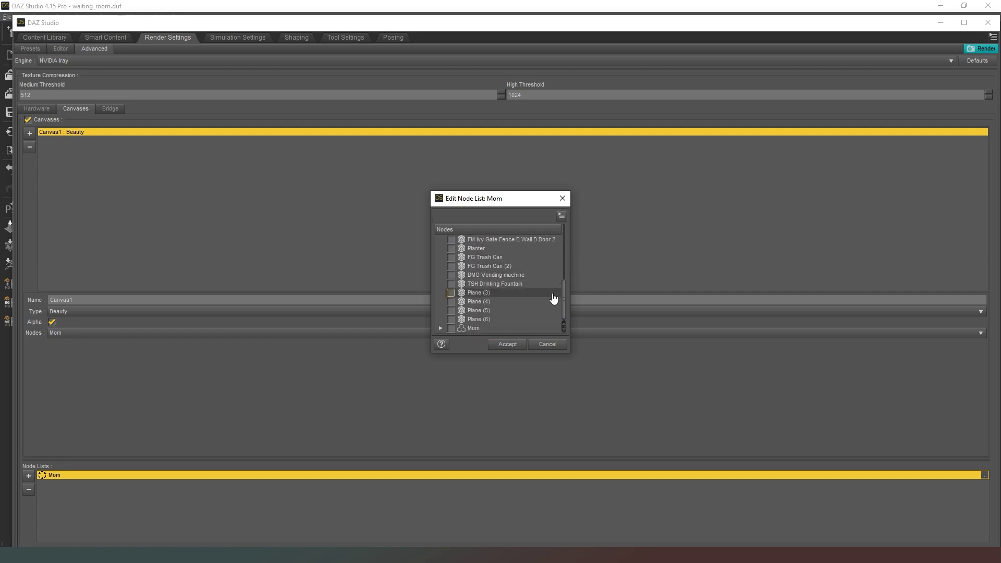
click(441, 328)
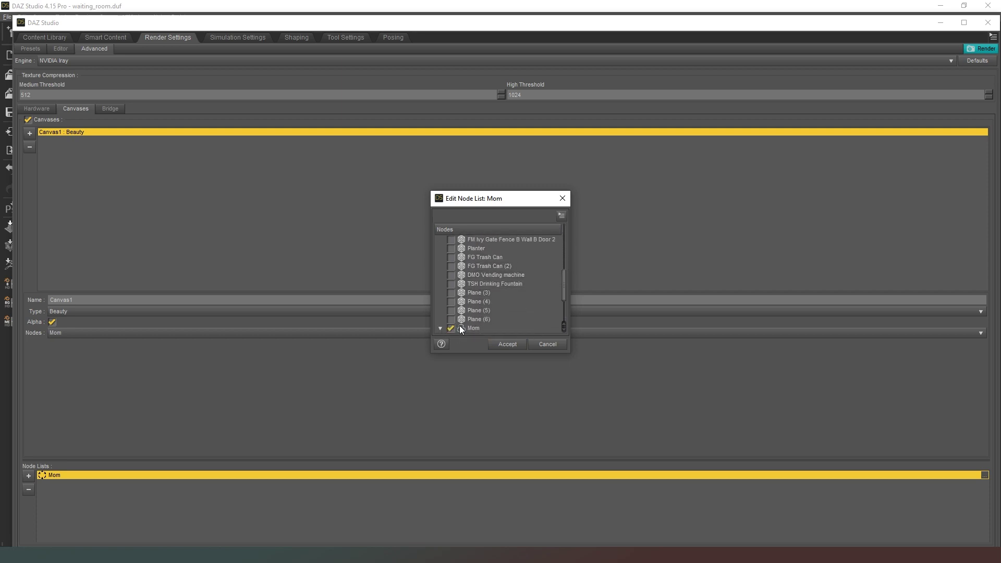
scroll(492, 302, down, 2)
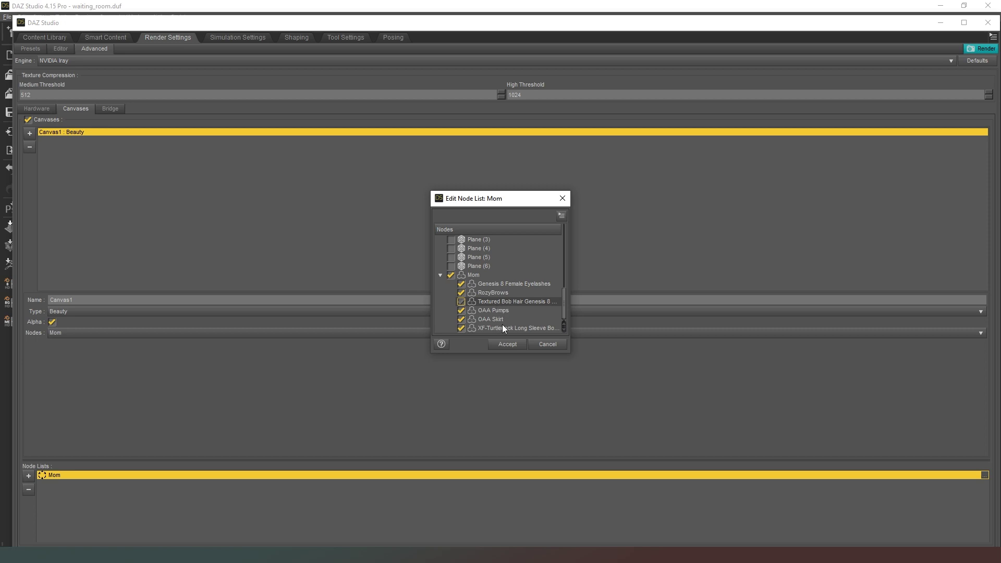
click(513, 345)
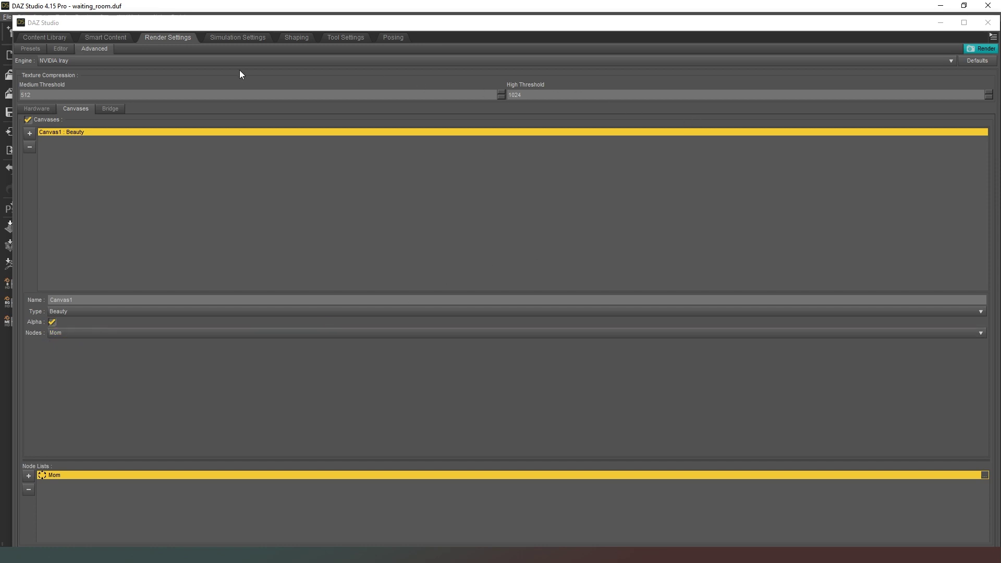
Render a test image of Mom alone on a transparent background, then close it.
click(60, 48)
click(37, 103)
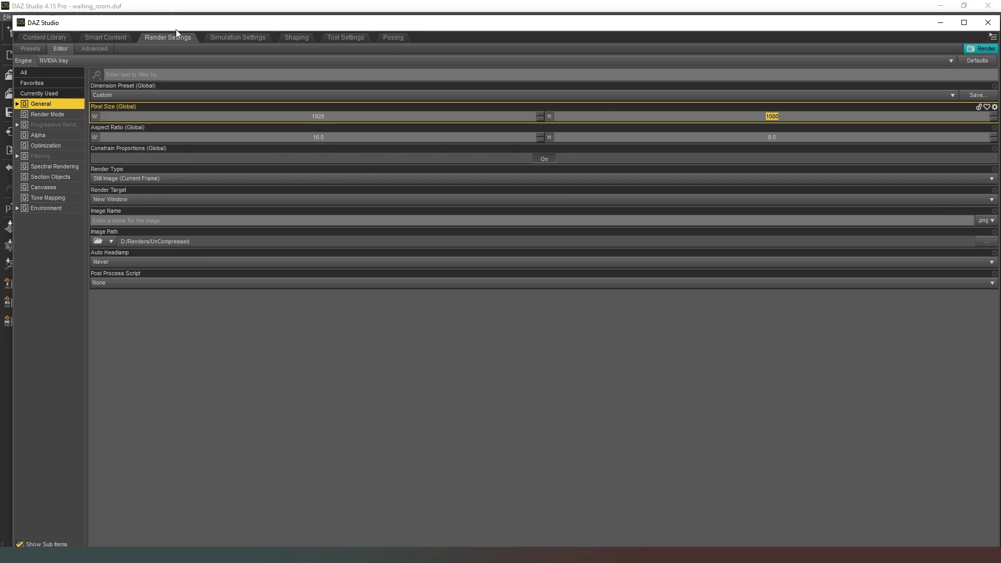
click(96, 50)
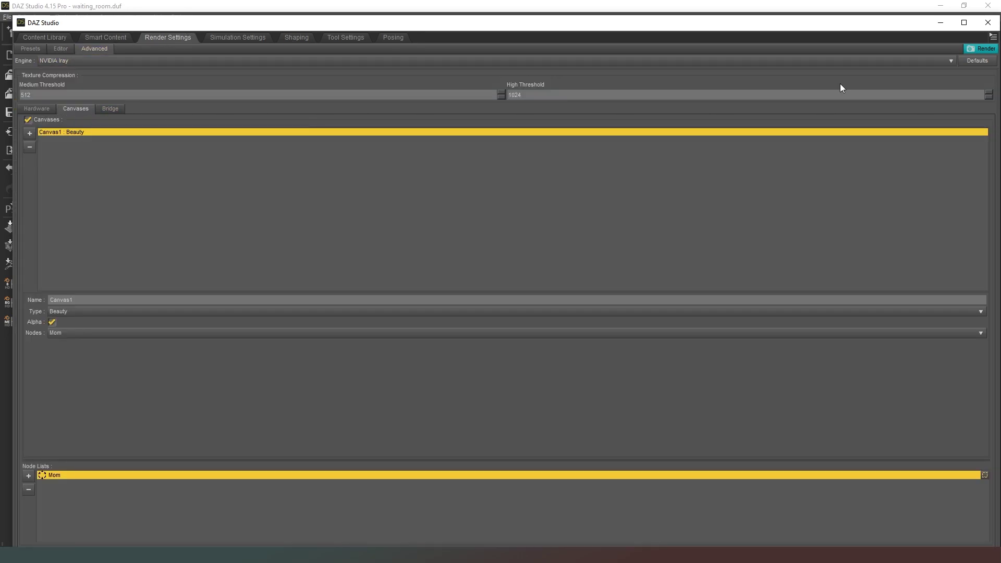
click(980, 52)
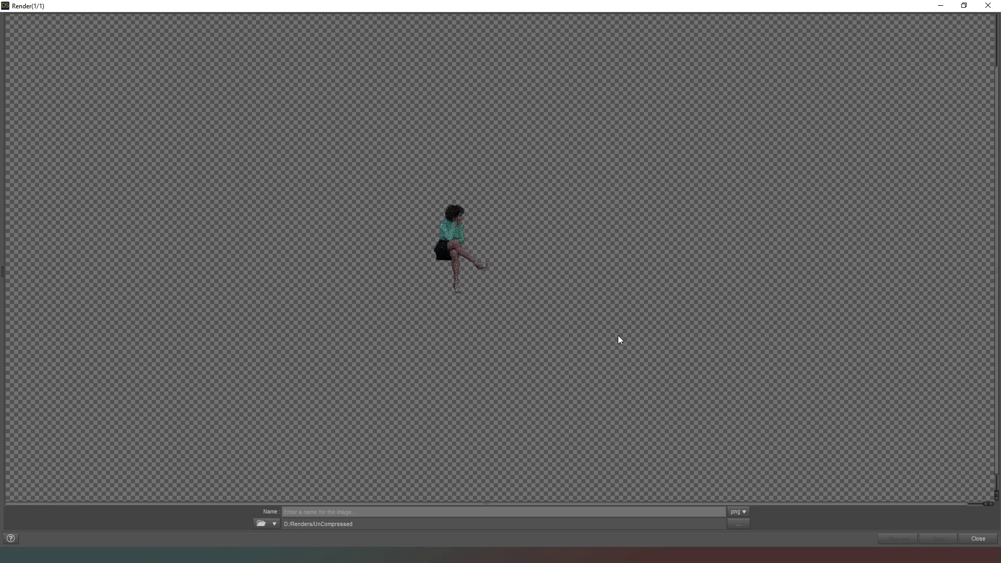
scroll(617, 337, up, 2)
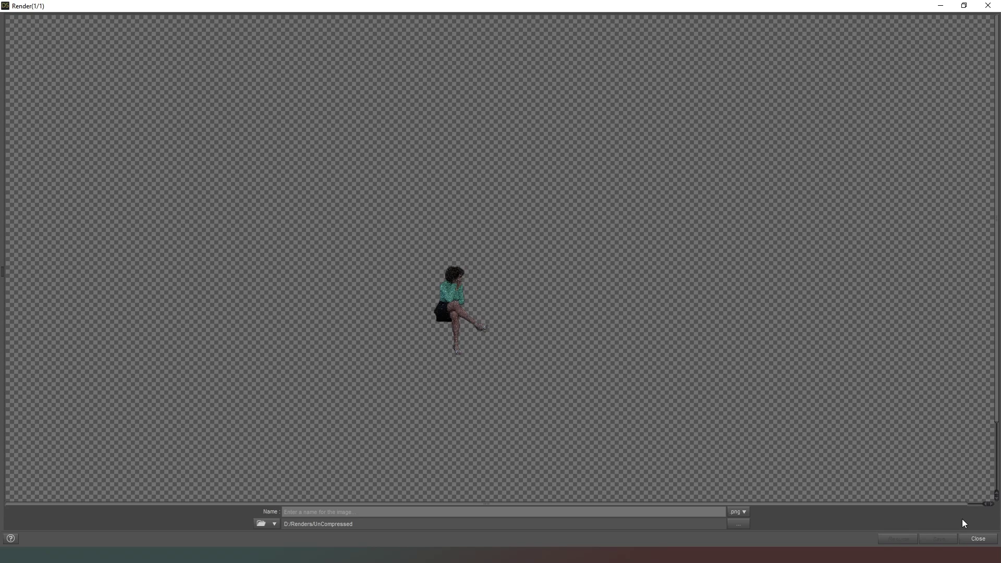
click(977, 539)
Raise Max Samples under Progressive Rendering and start a new render with Ctrl+R.
click(73, 48)
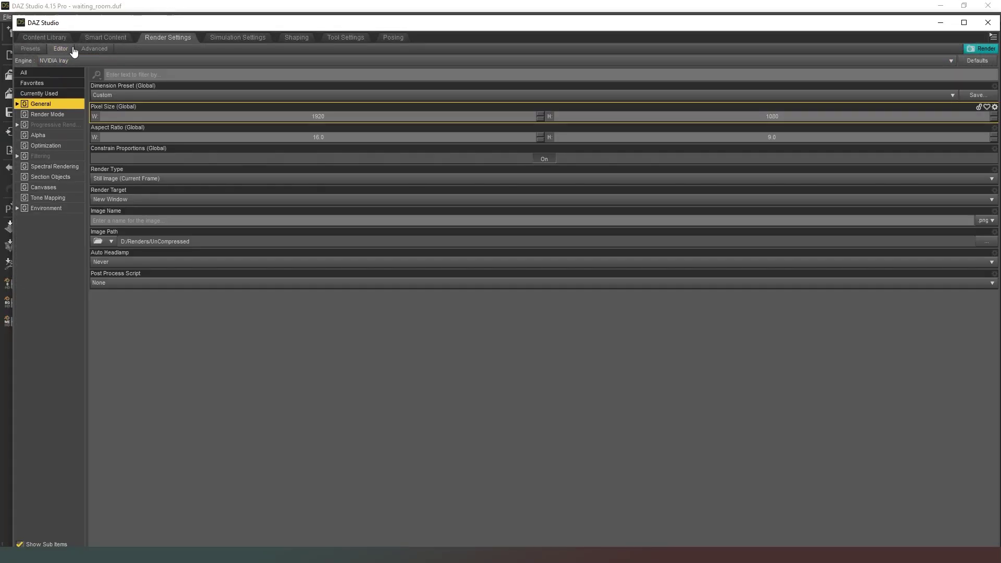
click(51, 138)
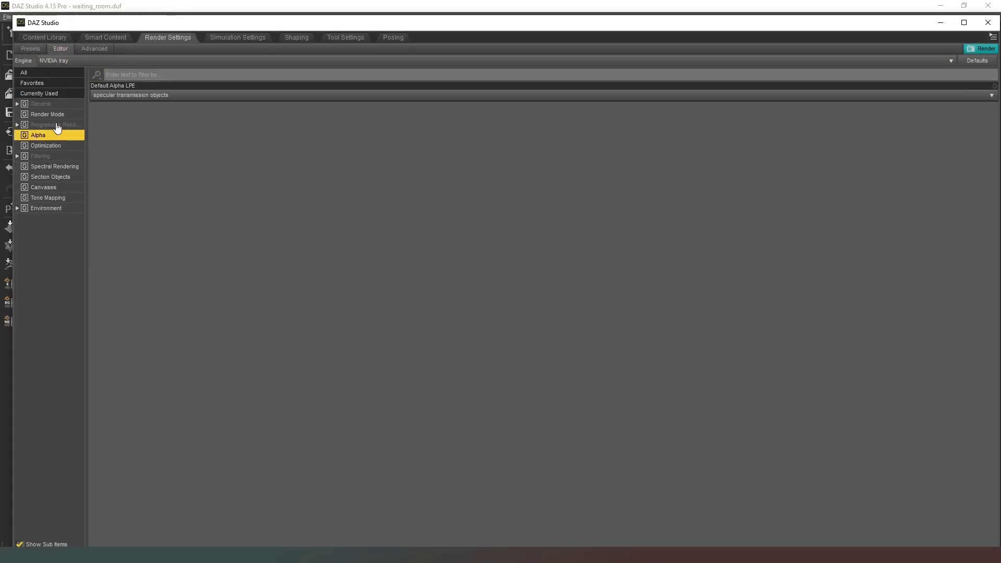
click(57, 126)
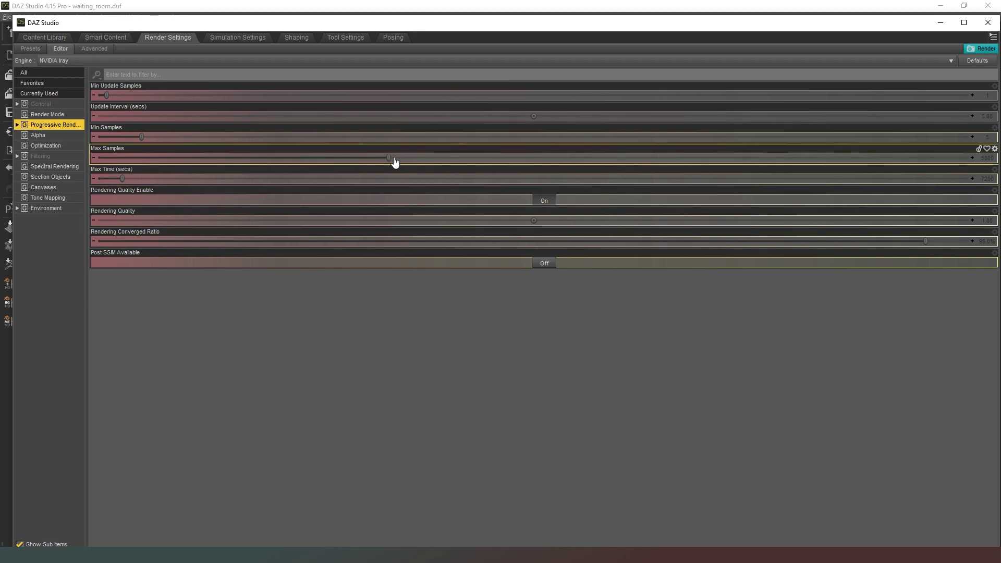
mouse_move(394, 162)
drag(390, 157, 910, 157)
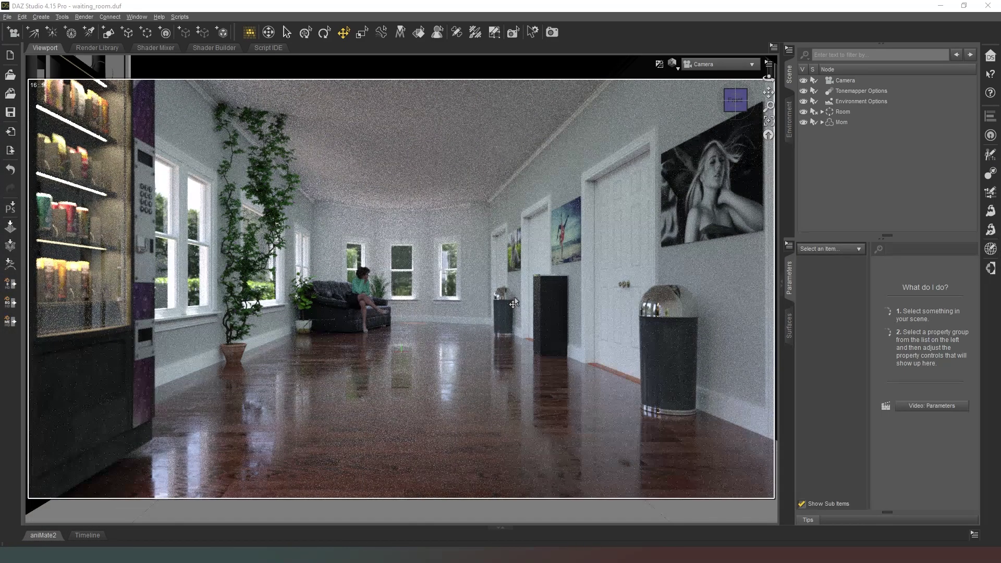
key(ctrl+r)
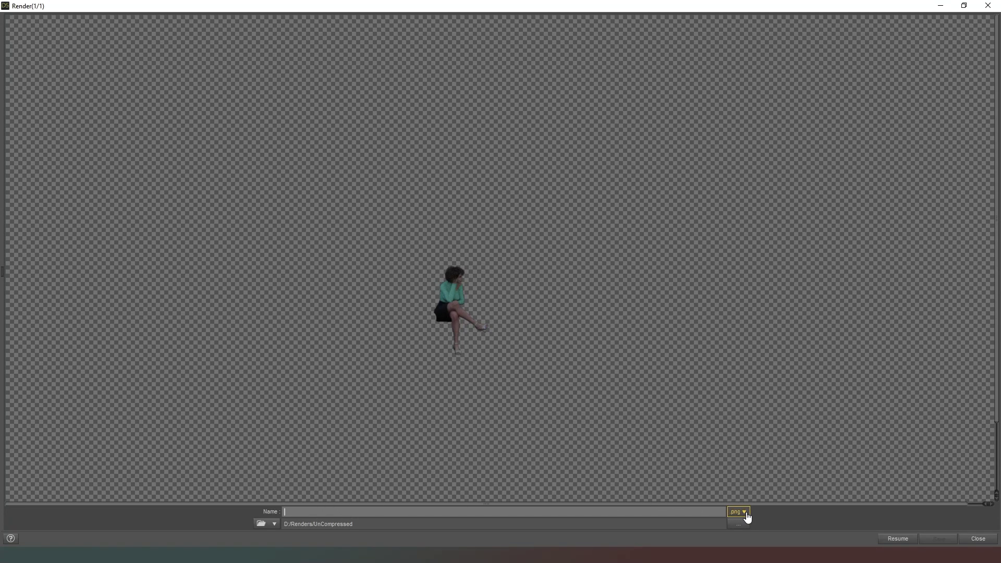
Save the transparent Mom render as mom_1_waiting_room in D:/Renders/UnCompressed with its canvases.
click(724, 513)
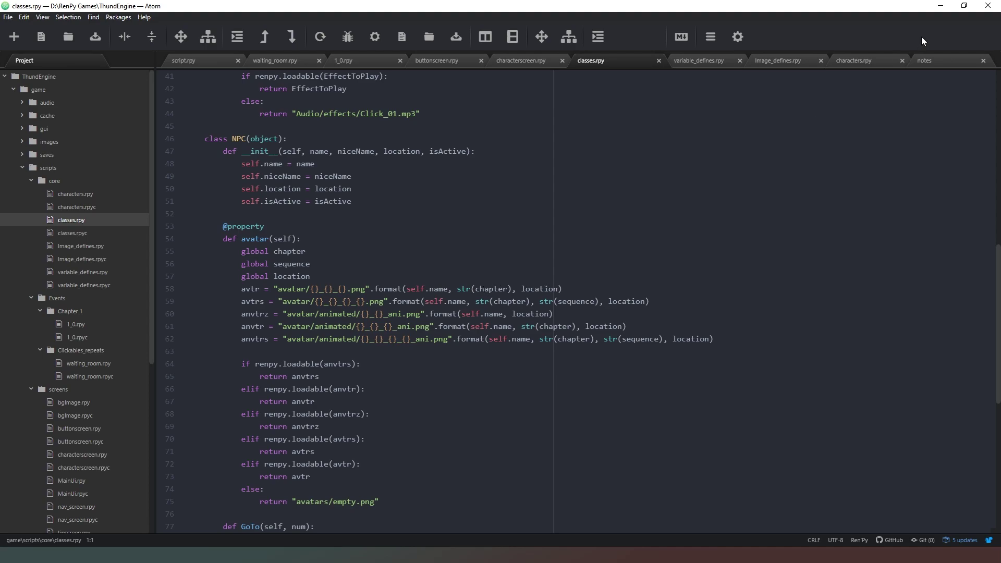
click(940, 10)
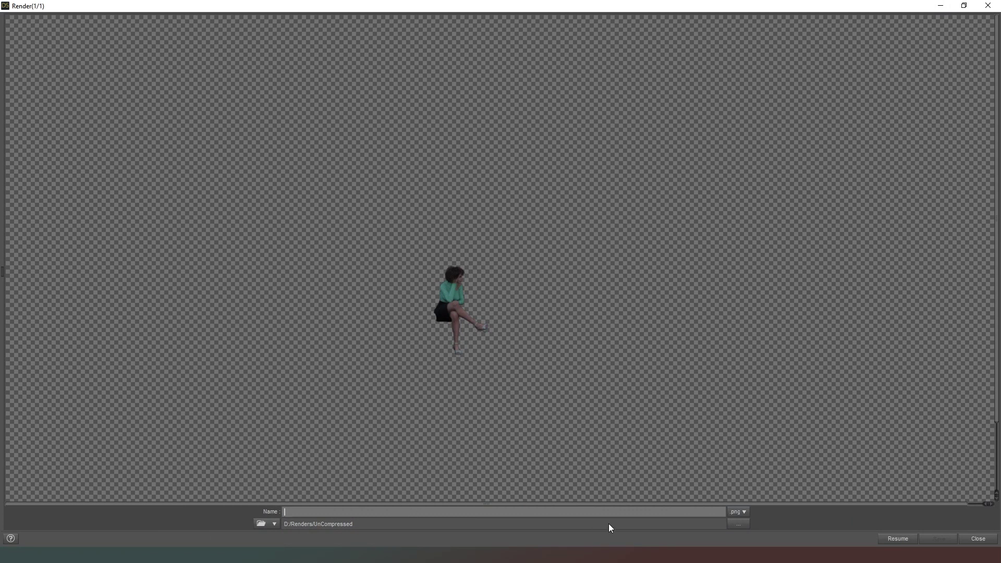
text(mom)
text(_1_waiting_room)
click(938, 538)
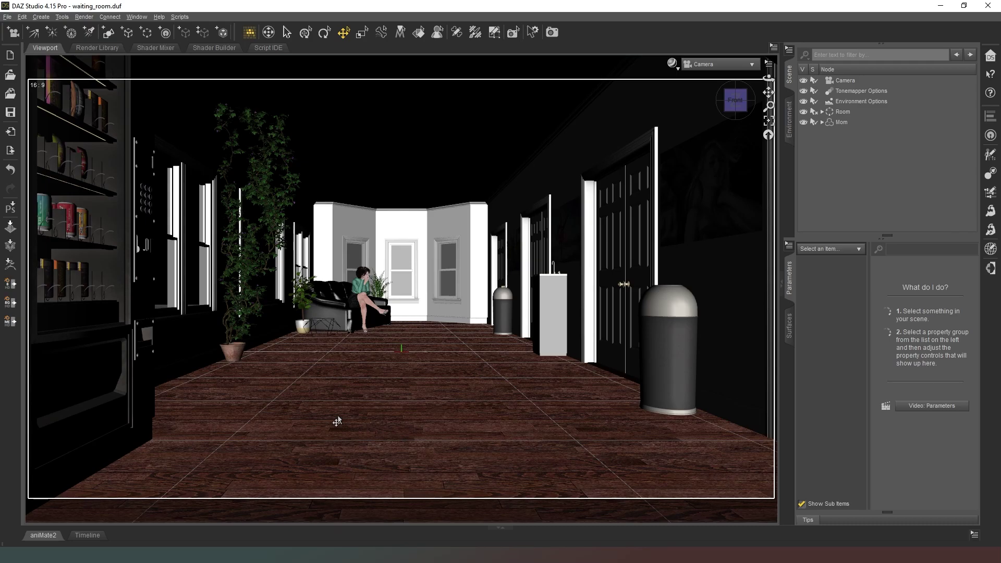
Duplicate the laura NPC line in variable_defines.rpy, changing id to mom and name to Mom.
key(alt+Tab)
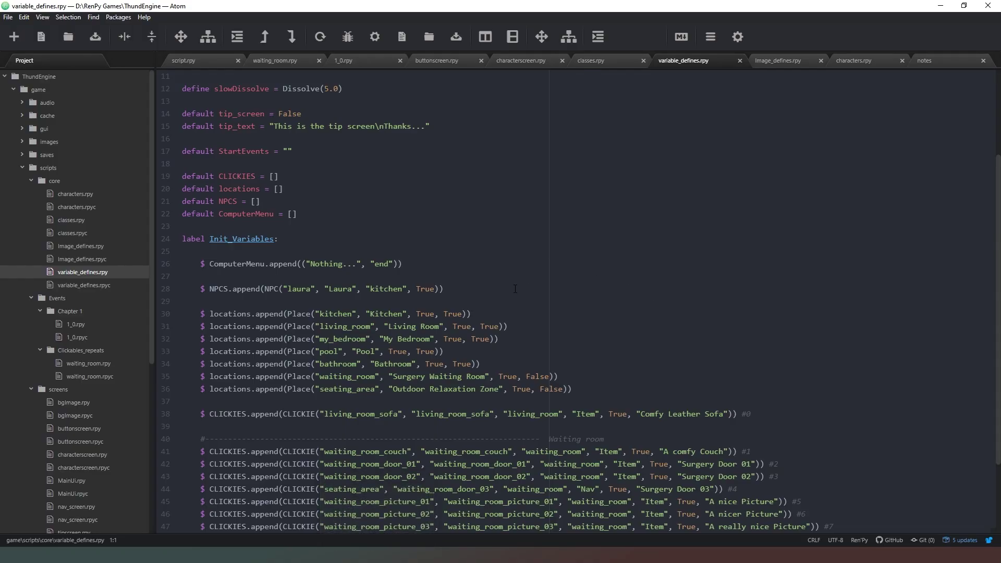
click(453, 284)
key(ctrl+shift+d)
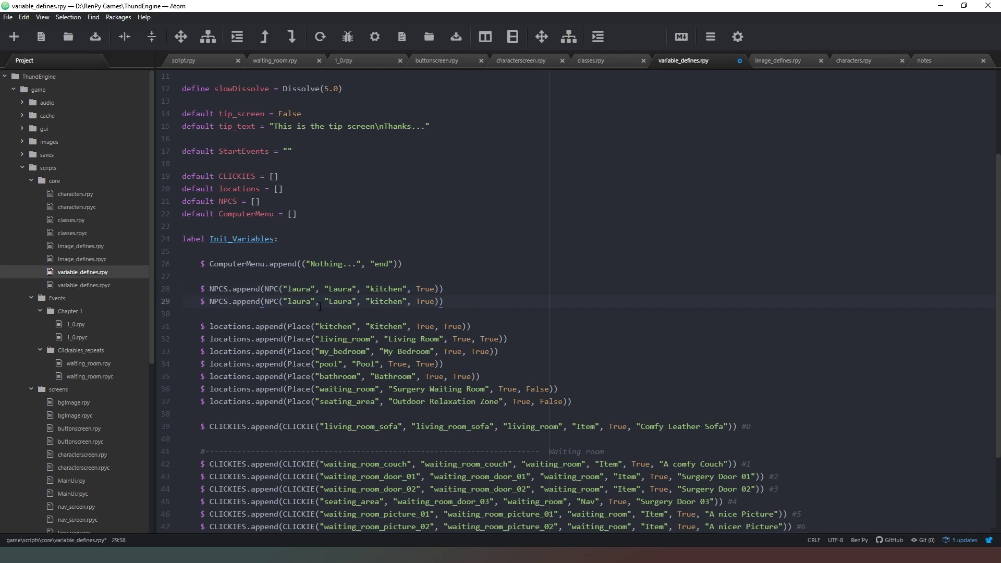
double_click(292, 302)
text(mom)
key(Right)
key(Right)
key(Right)
key(Right)
key(shift+Right)
key(shift+Right)
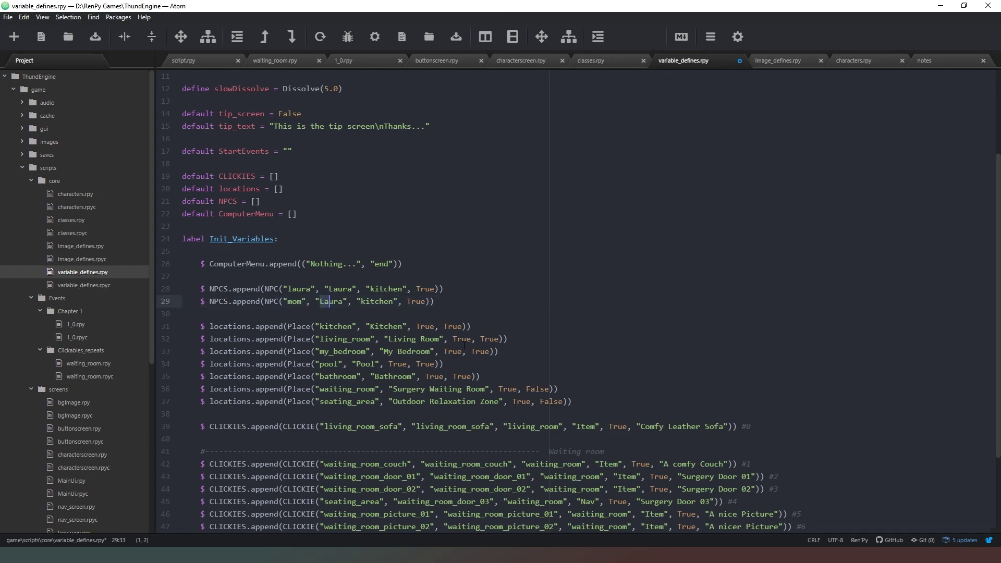
key(shift+Right)
key(shift+Right)
key(shift+Right)
text(Mom)
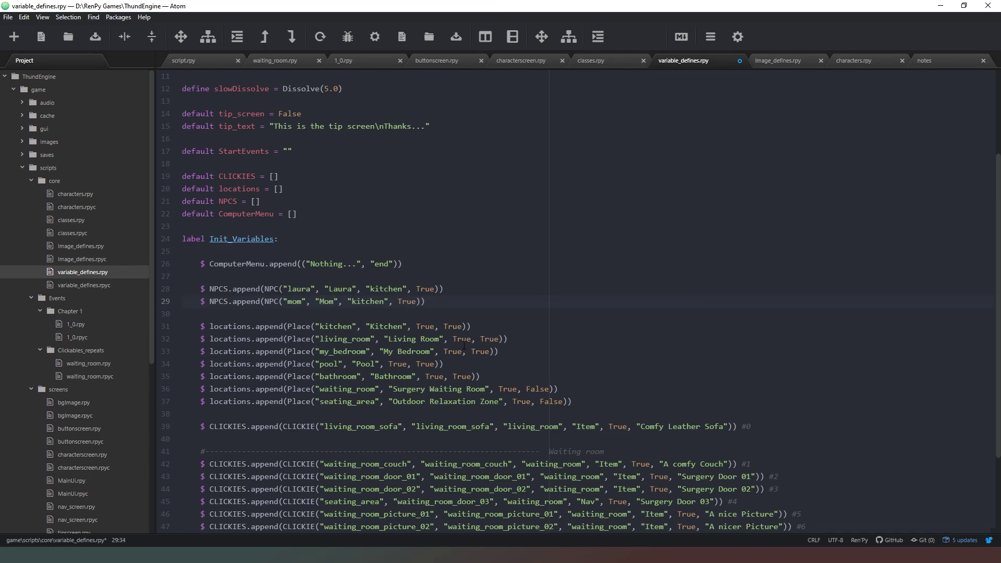
Change the Mom NPC's location from kitchen to waiting_room and save the file.
key(Right)
key(Right)
key(shift+Right)
key(shift+Right)
key(shift+Right)
key(shift+Right)
key(shift+Right)
key(shift+Right)
key(shift+Right)
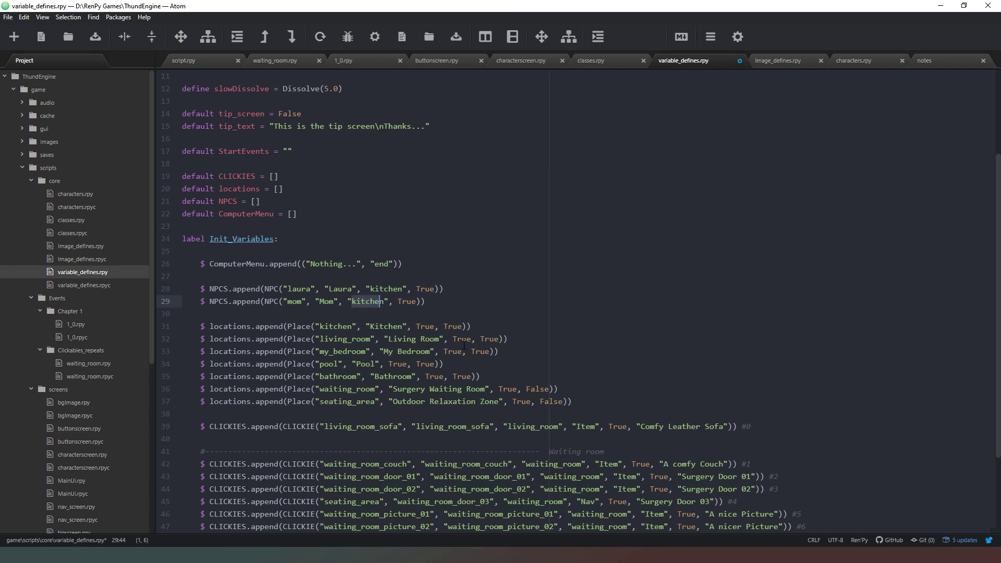
text(waiting_)
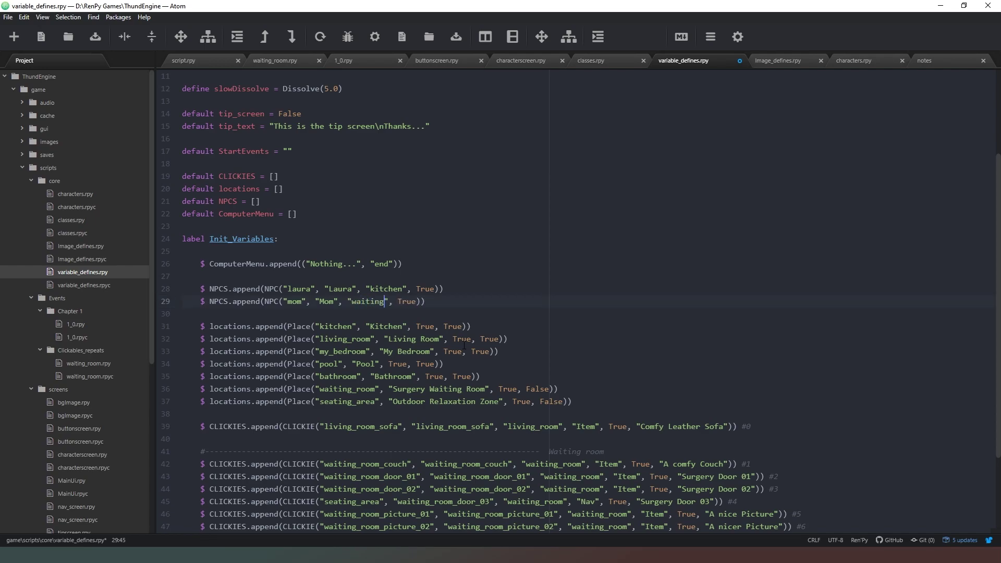
text(room)
key(ctrl+s)
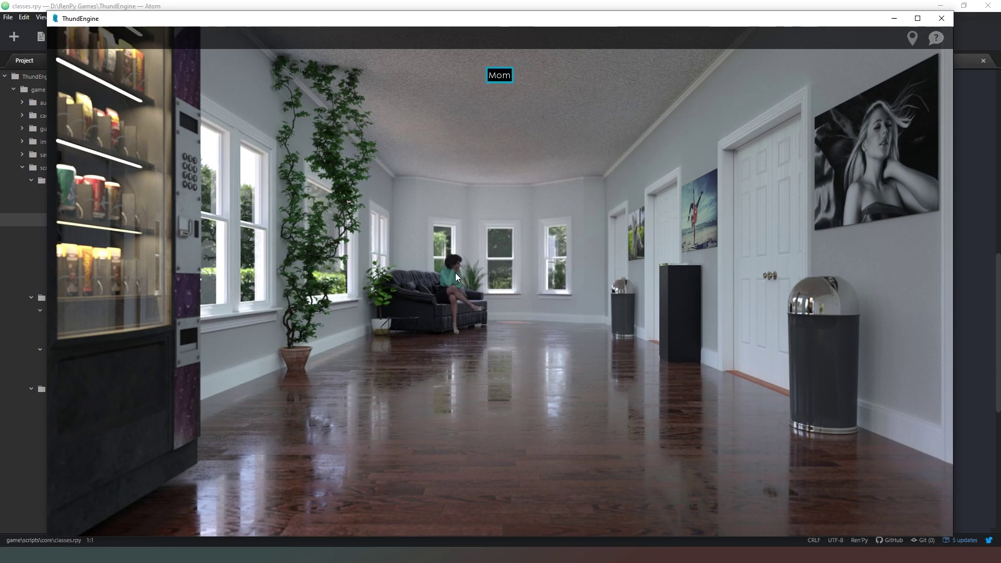
Bring Atom forward and open waiting_room.rpy under Clickables_repeats to review its clickable labels.
click(476, 4)
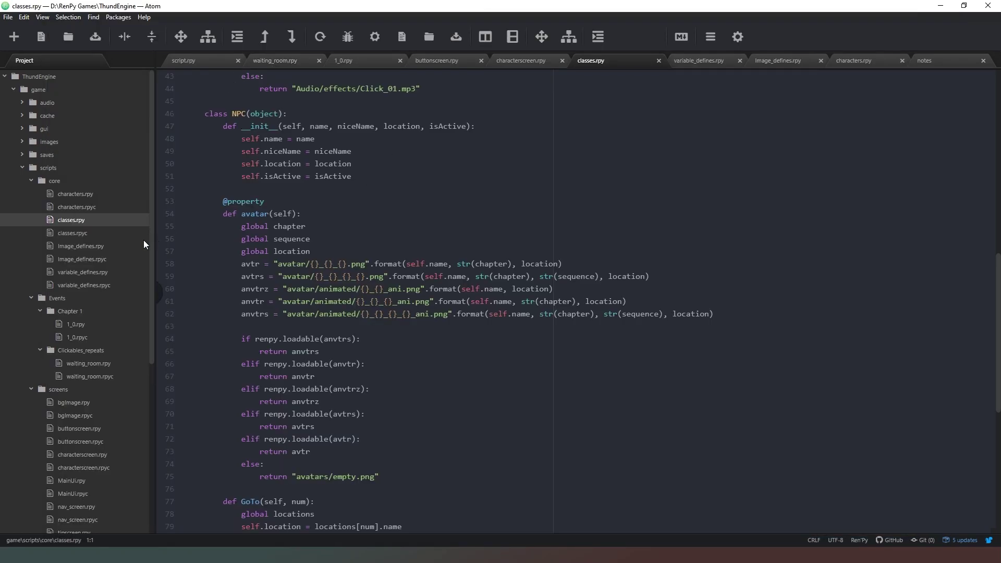
click(101, 193)
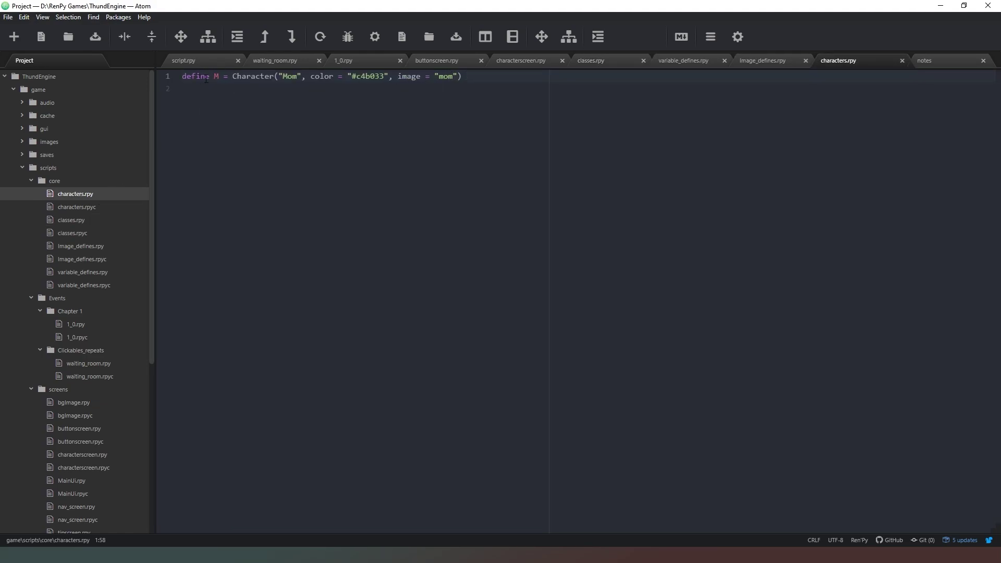
scroll(121, 317, down, 3)
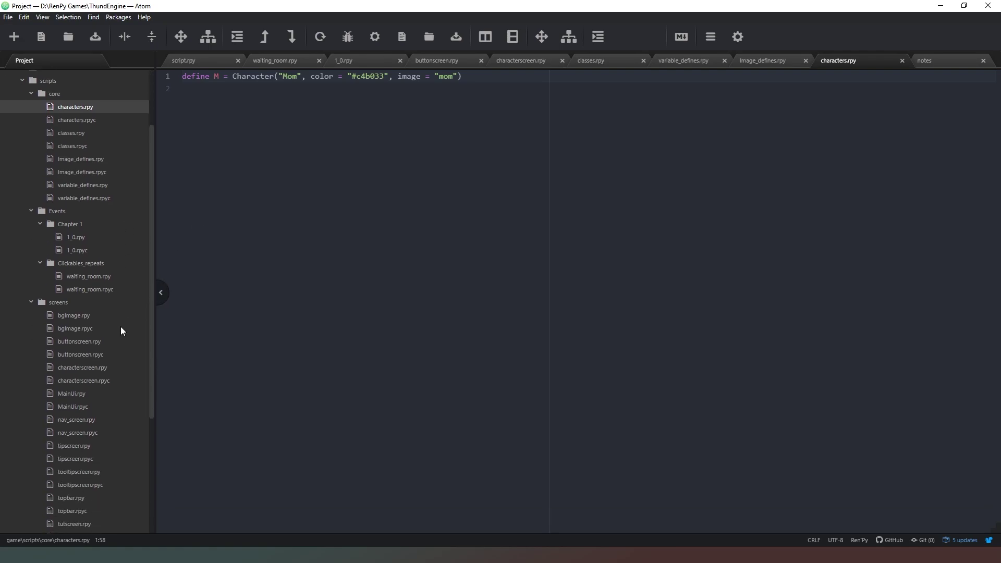
click(106, 277)
scroll(221, 336, down, 5)
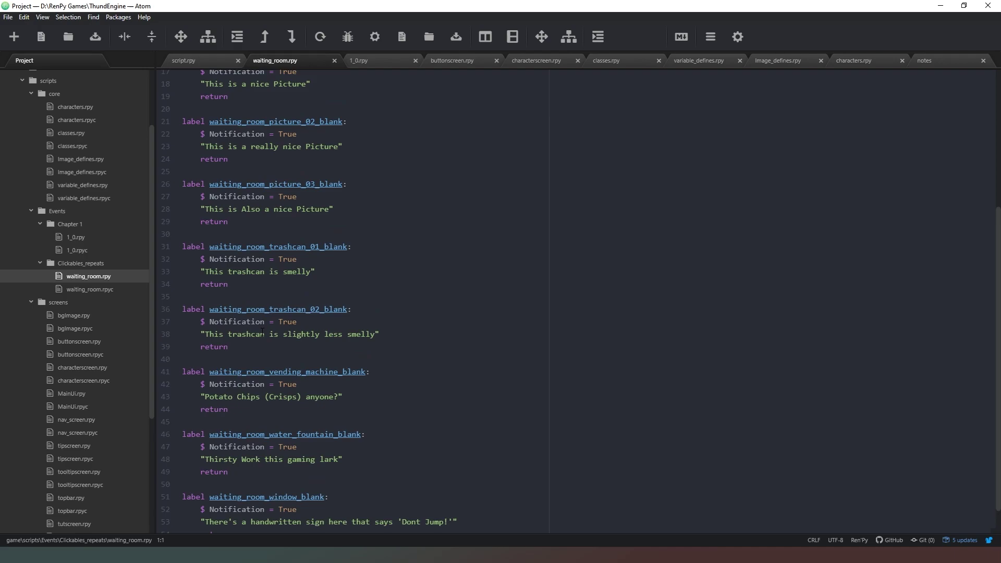
scroll(221, 336, up, 5)
scroll(113, 297, up, 3)
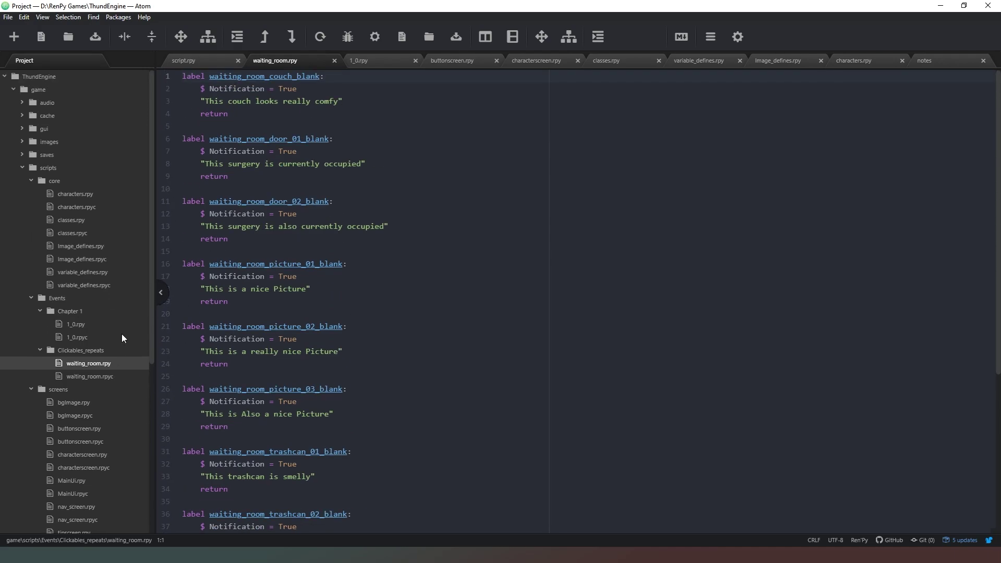
scroll(121, 333, down, 3)
Create character_defaults.rpy in the Clickables_repeats folder, then view script.rpy.
right_click(96, 264)
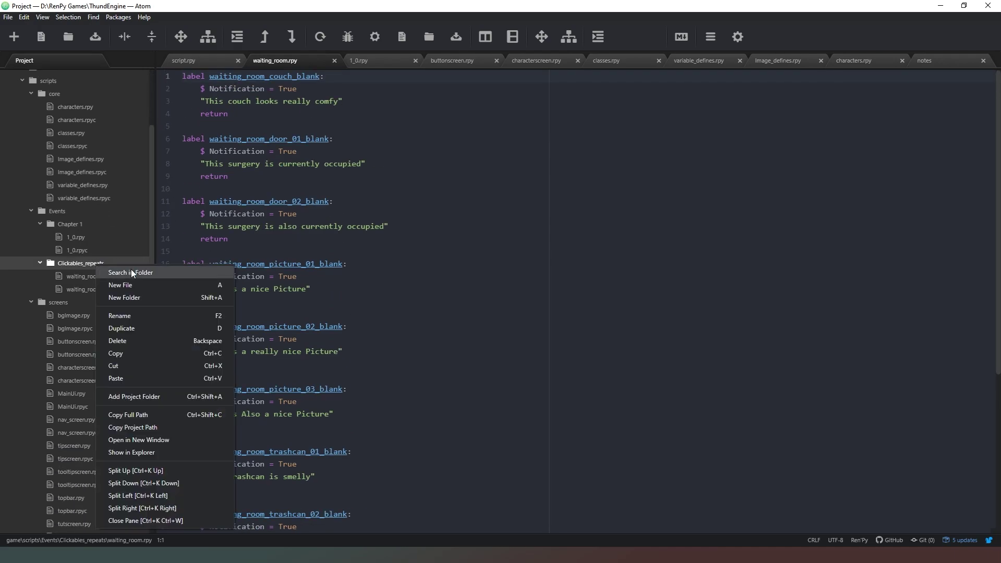
click(139, 284)
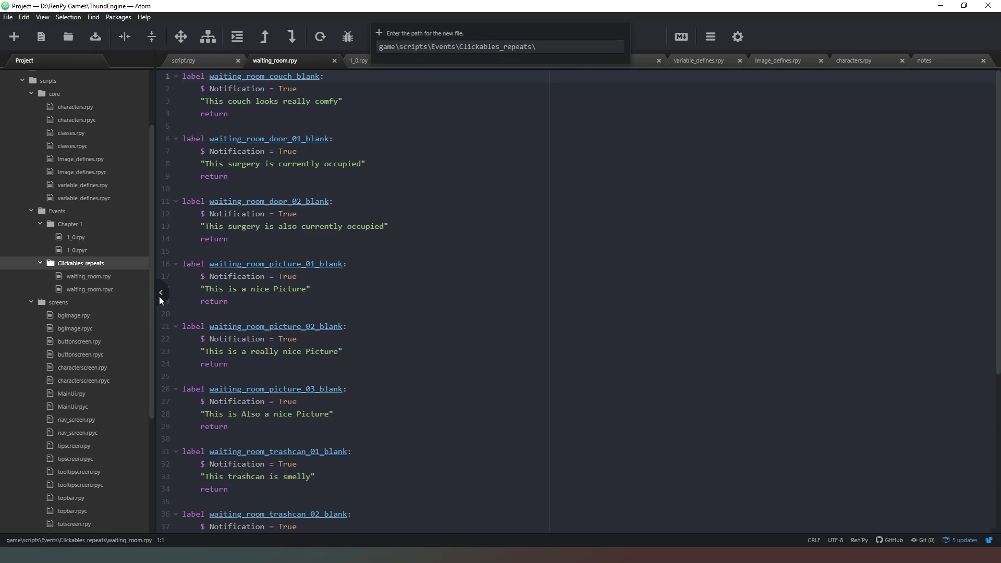
text(charactar)
key(BackSpace)
key(BackSpace)
text(er_defaults.rpy)
key(Return)
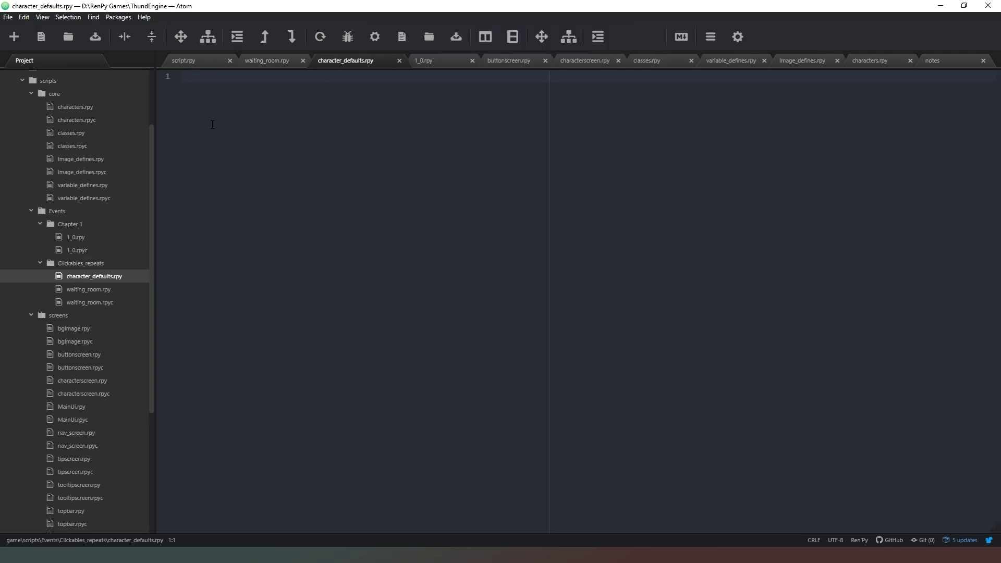
click(195, 60)
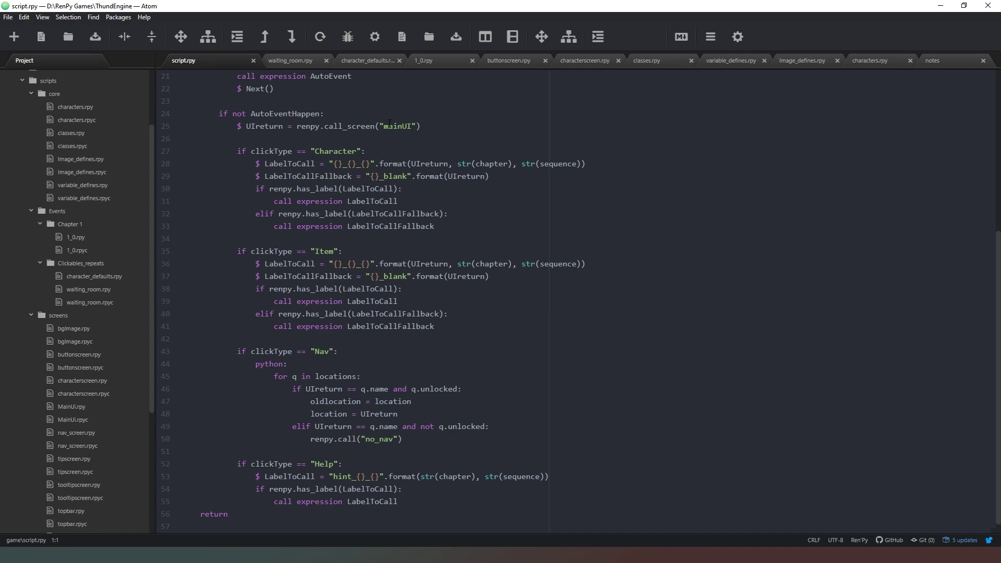
Write a mom_blank label with return and paste the couch label's notification and dialogue lines into it.
click(365, 61)
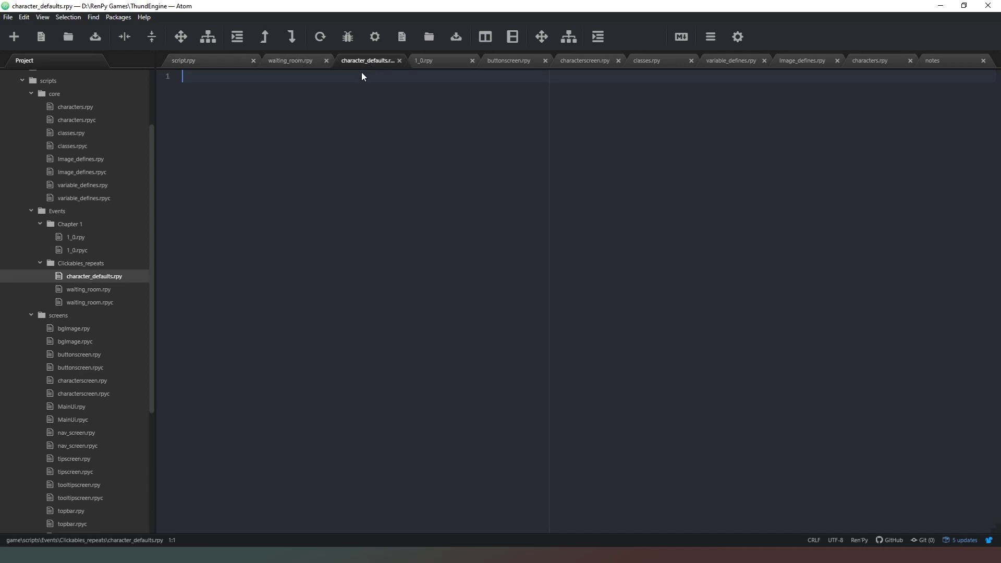
text(label )
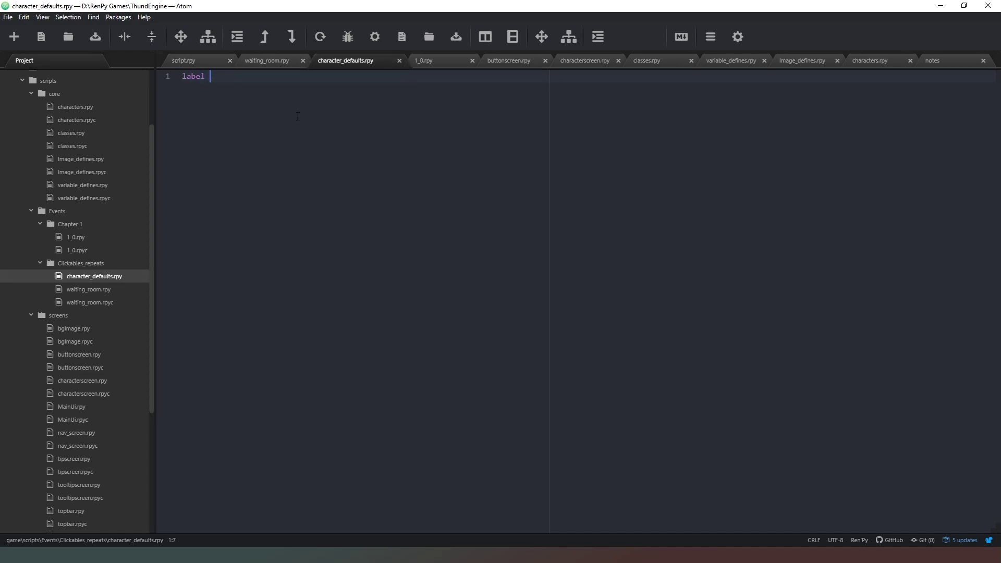
text(mom_blank)
text(:     )
text(return)
click(280, 64)
click(250, 101)
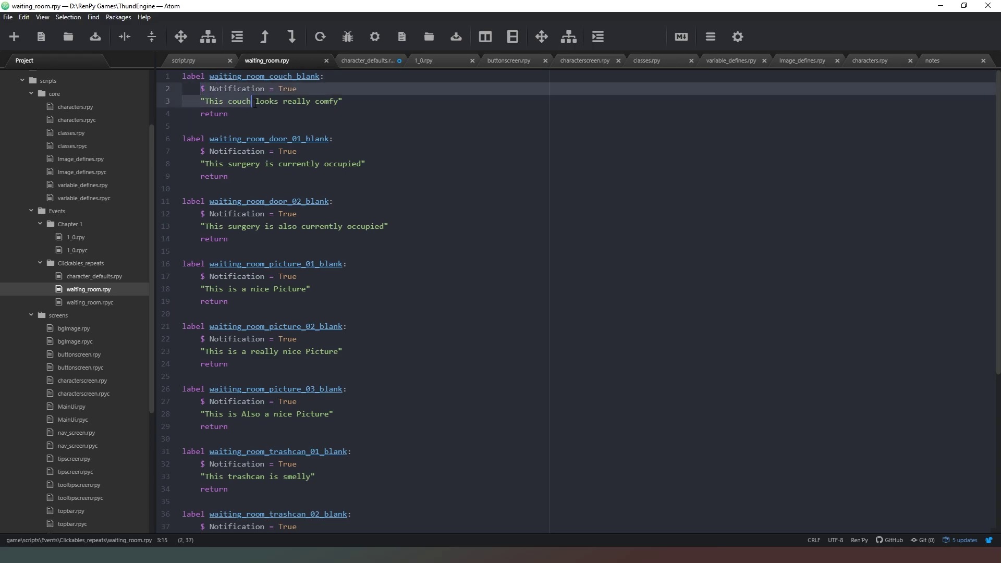
drag(357, 101, 201, 88)
key(ctrl+c)
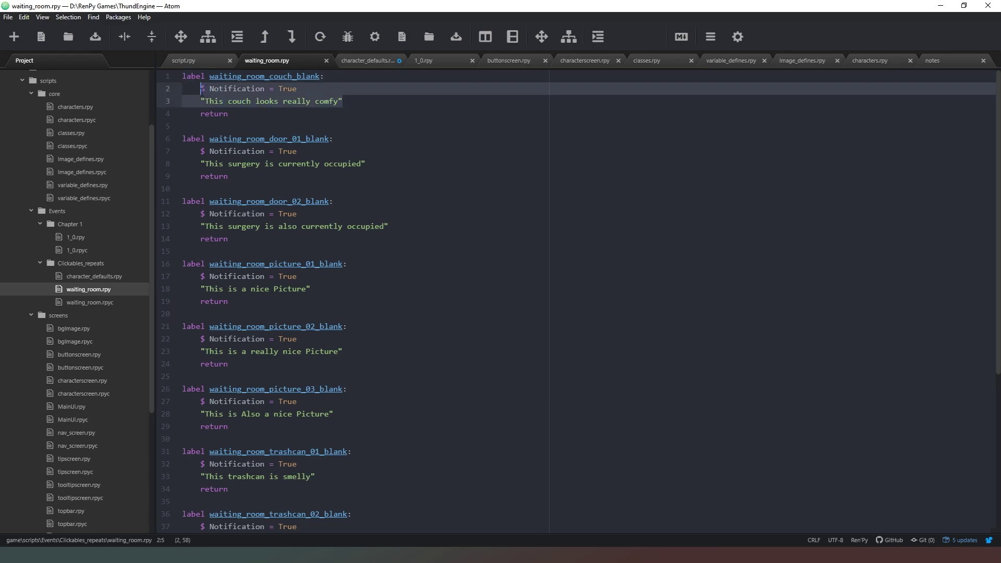
click(367, 60)
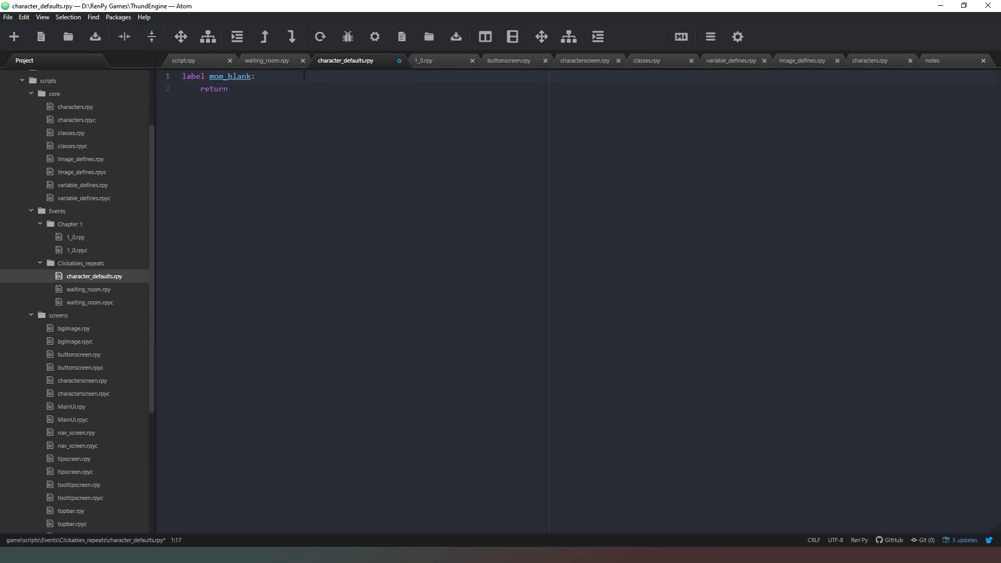
key(Return)
key(ctrl+v)
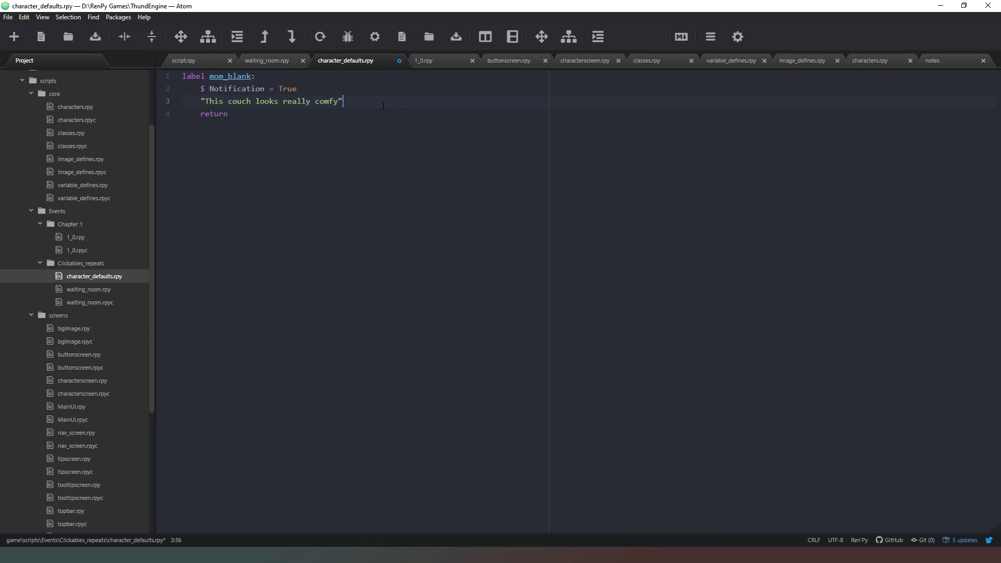
Replace the pasted dialogue with M "Hey sweetheart" and save character_defaults.rpy.
key(Left)
key(ctrl+shift+Left)
key(ctrl+shift+Left)
key(ctrl+shift+Left)
key(ctrl+shift+Left)
key(ctrl+shift+Left)
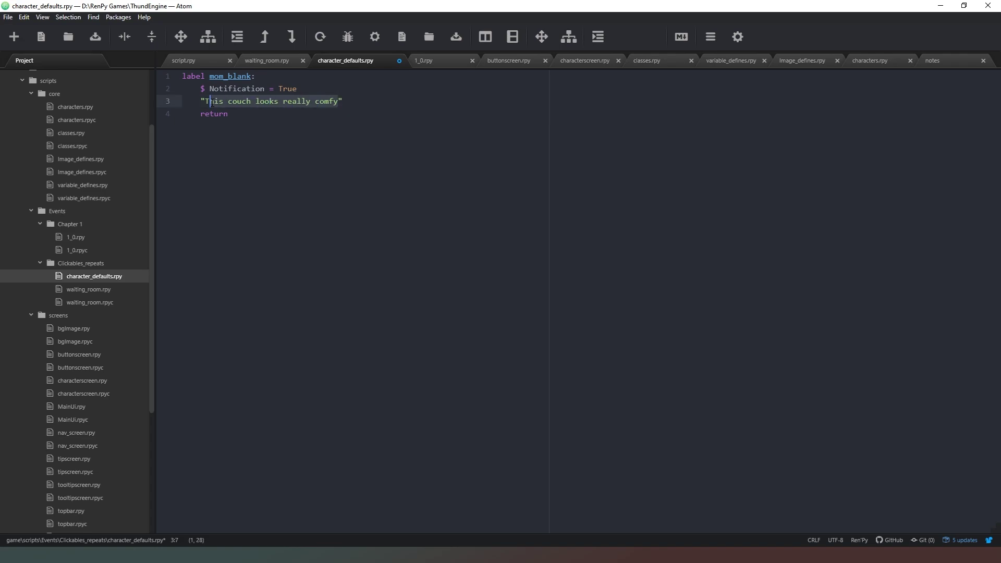
key(BackSpace)
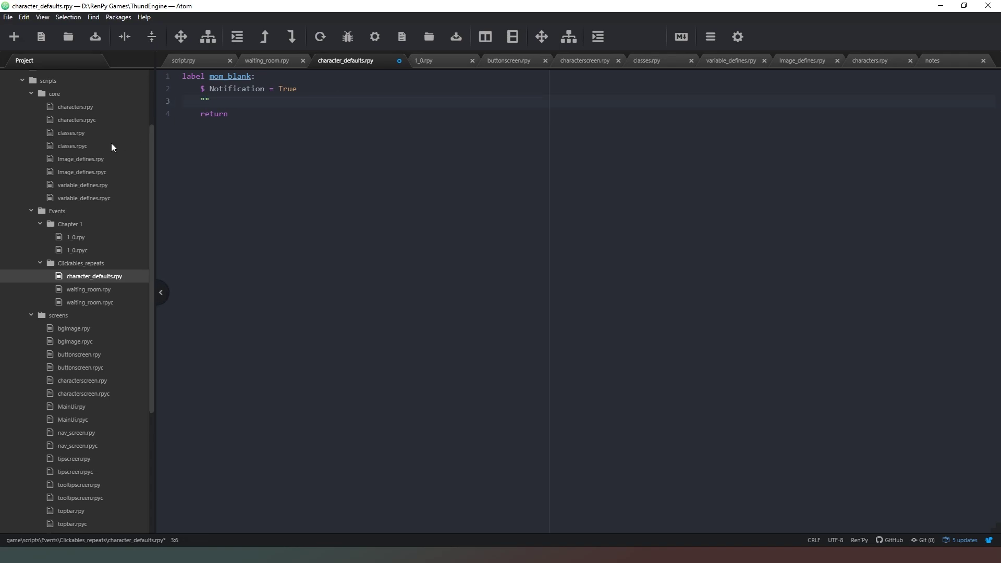
text(Hey sweetheart)
key(ctrl+Left)
key(ctrl+Left)
text(M)
key(ctrl+s)
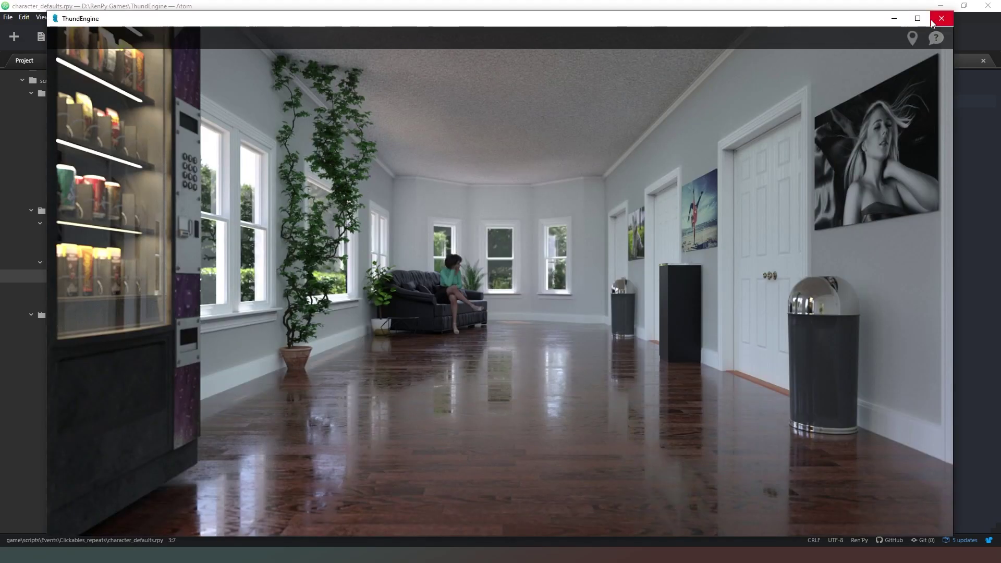
Restart the game, click Mom on the waiting-room couch, and dismiss her "Hey sweetheart" line.
click(940, 19)
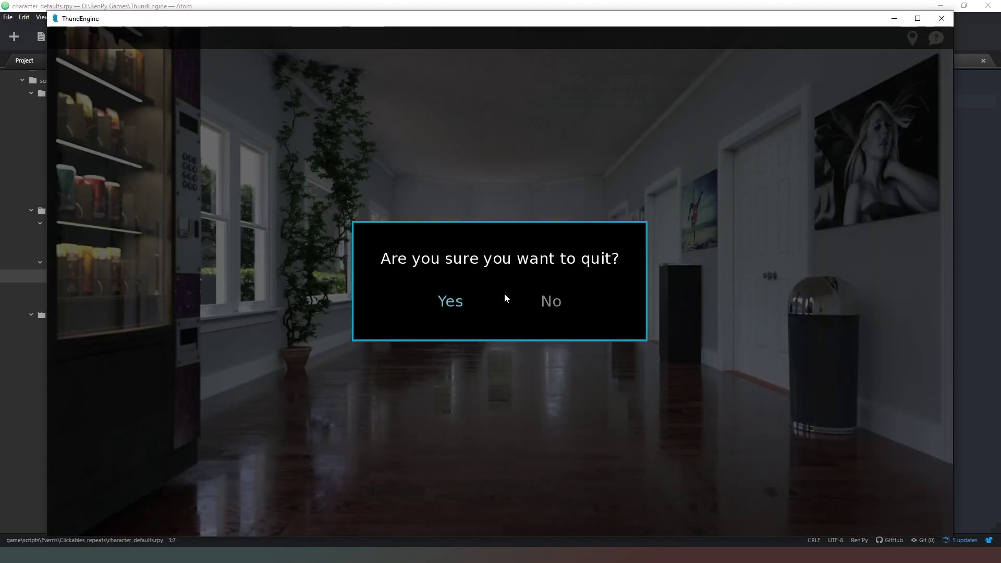
click(449, 300)
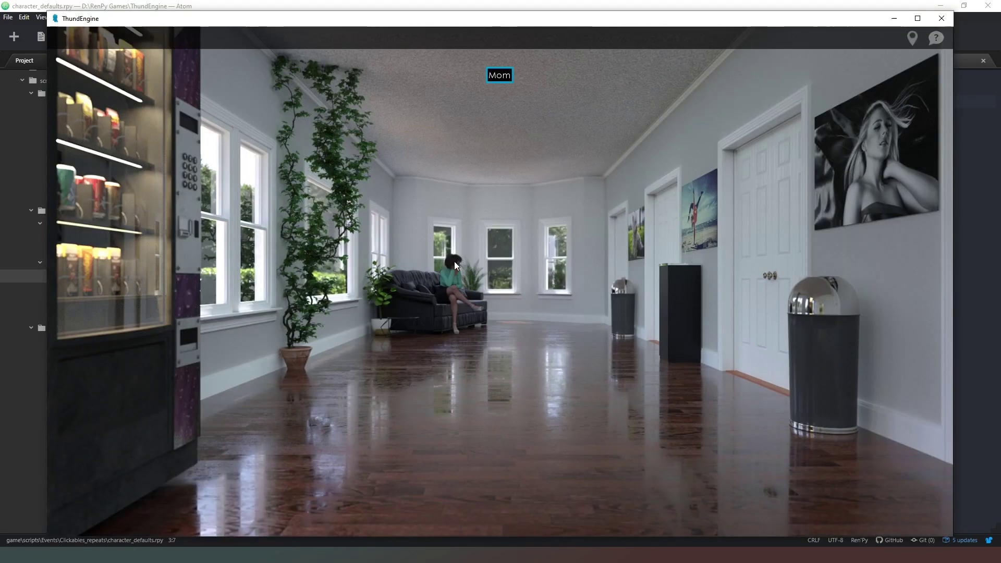
click(451, 270)
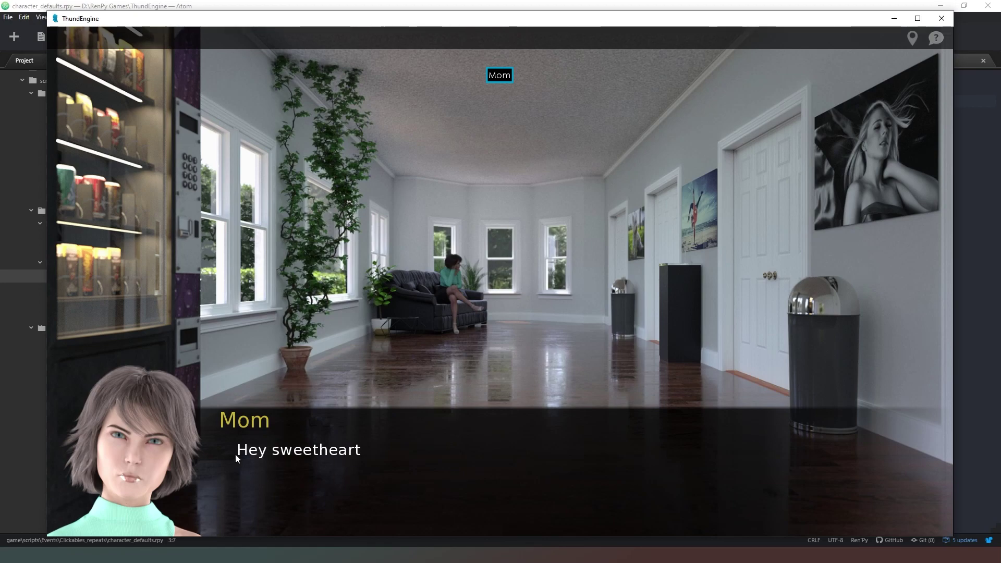
click(448, 315)
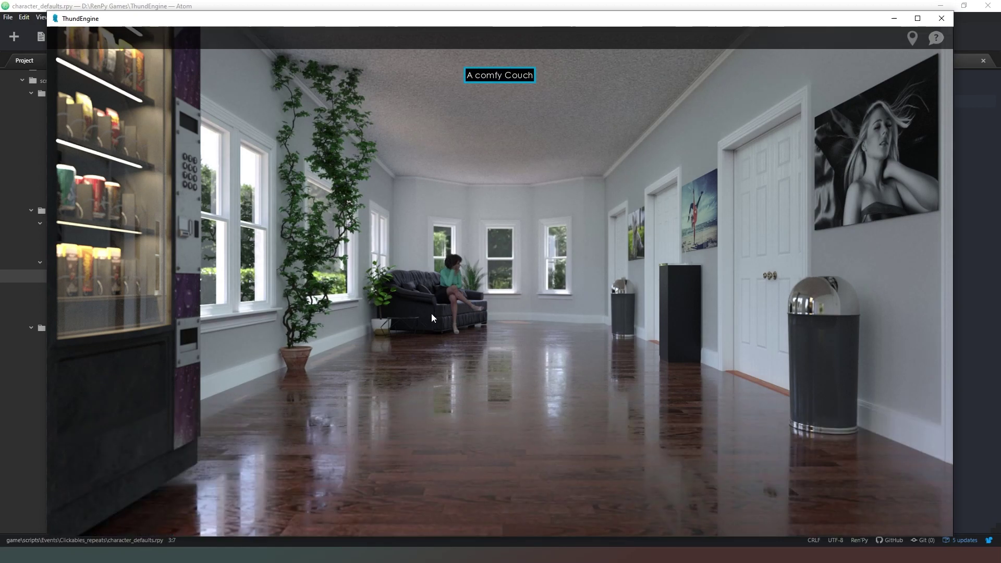